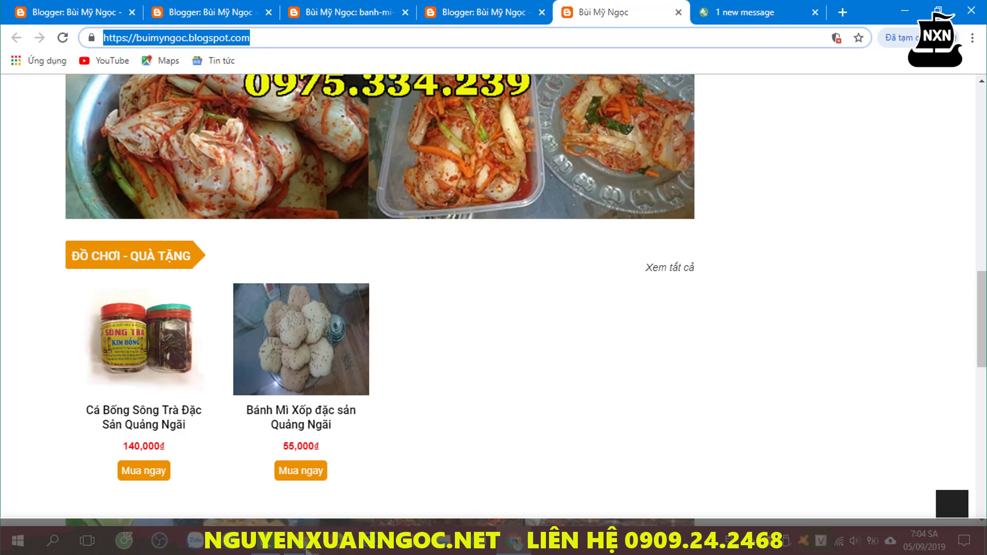
# - Switch from the live blog to the Z.com reseller window
pyautogui.hotkey('alt', 'Tab')
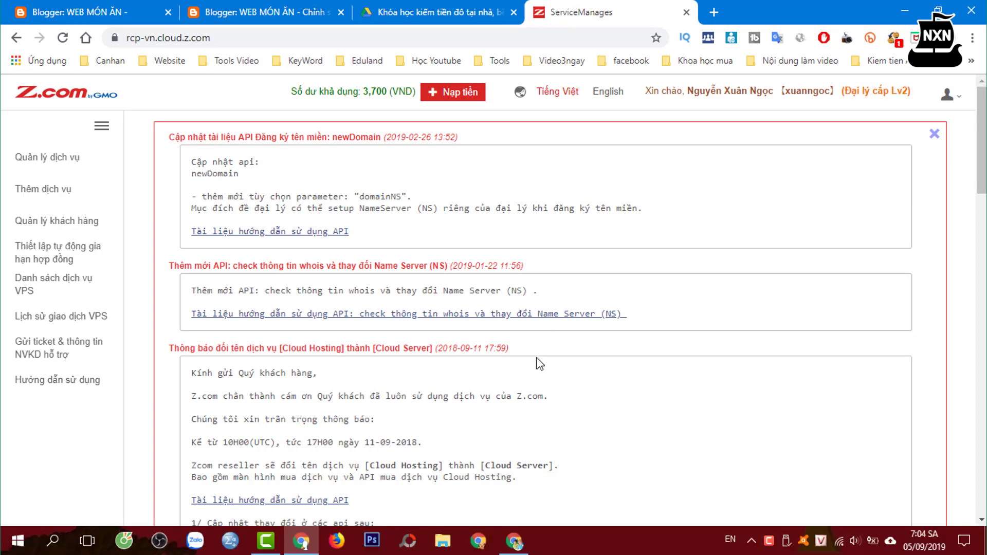
# - Open the blog's Blogger settings in a new tab, showing the address buimyngoc.blogspot.com
pyautogui.click(514, 541)
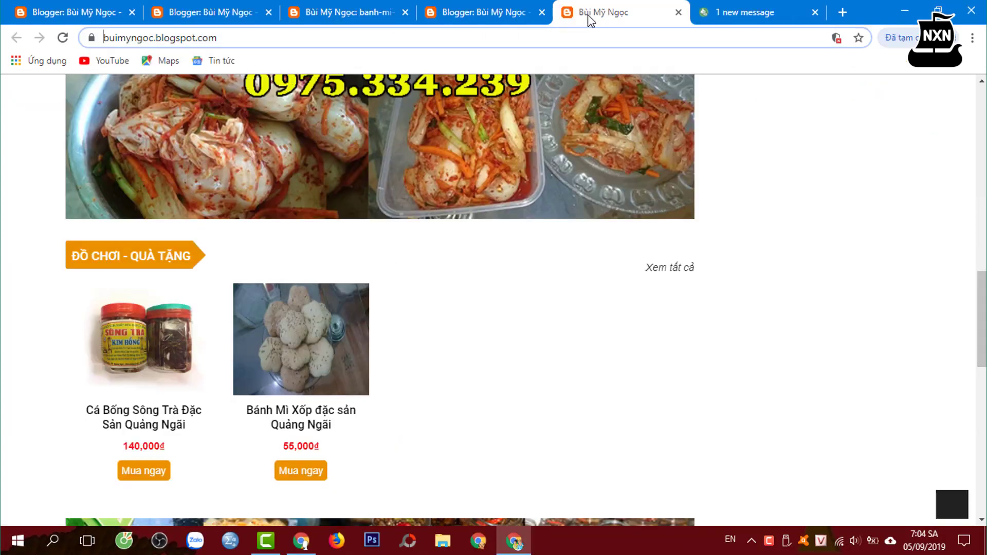
pyautogui.click(79, 15)
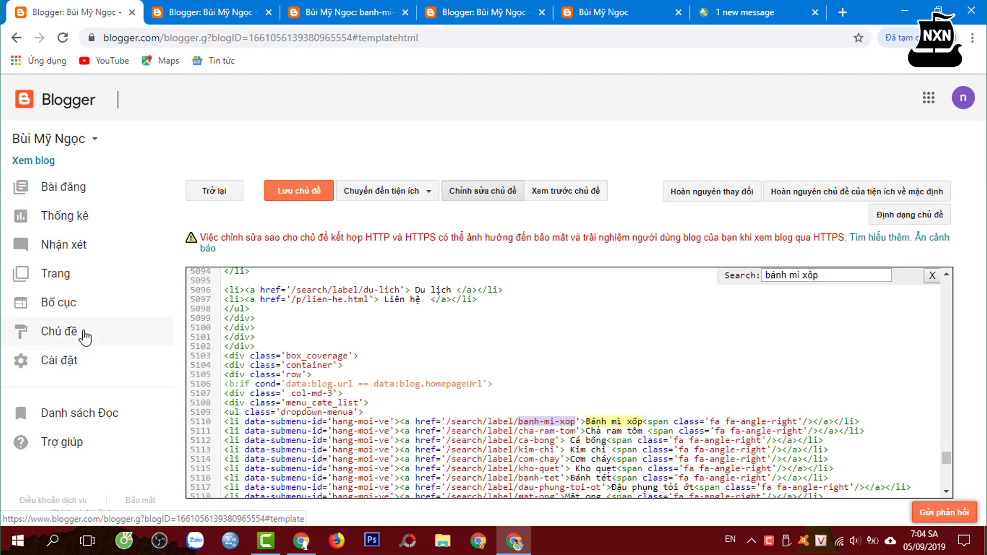
pyautogui.rightClick(50, 369)
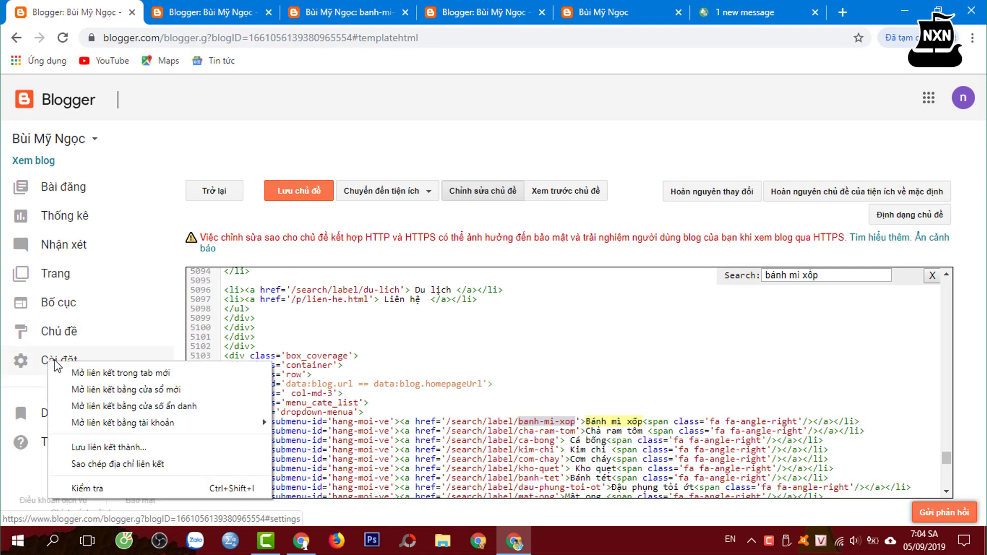
pyautogui.click(86, 374)
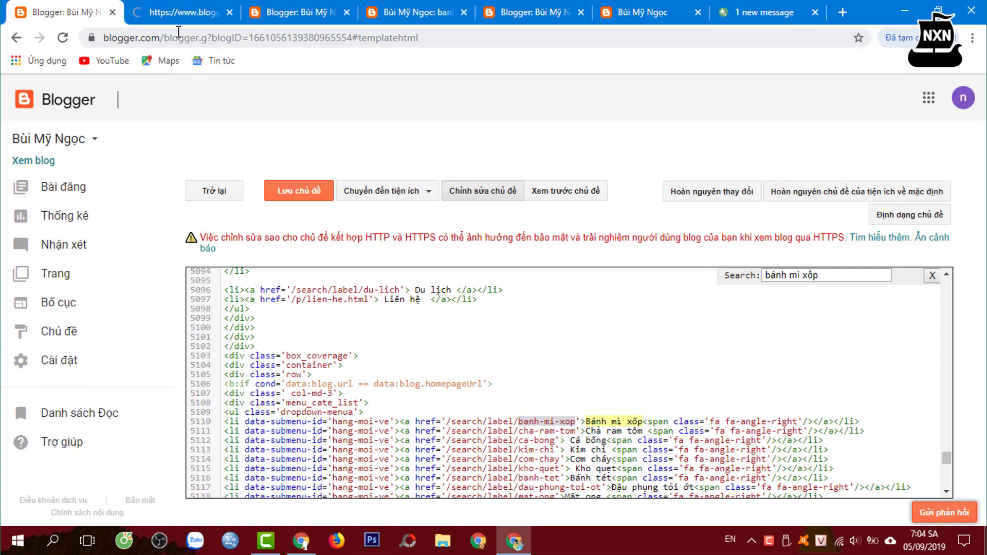
pyautogui.click(179, 15)
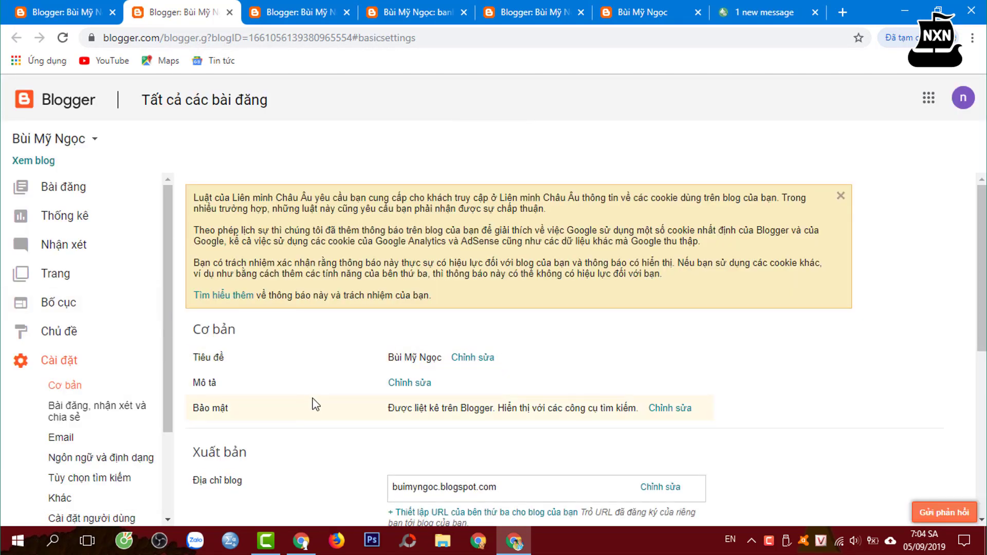
pyautogui.scroll(-2, 316, 405)
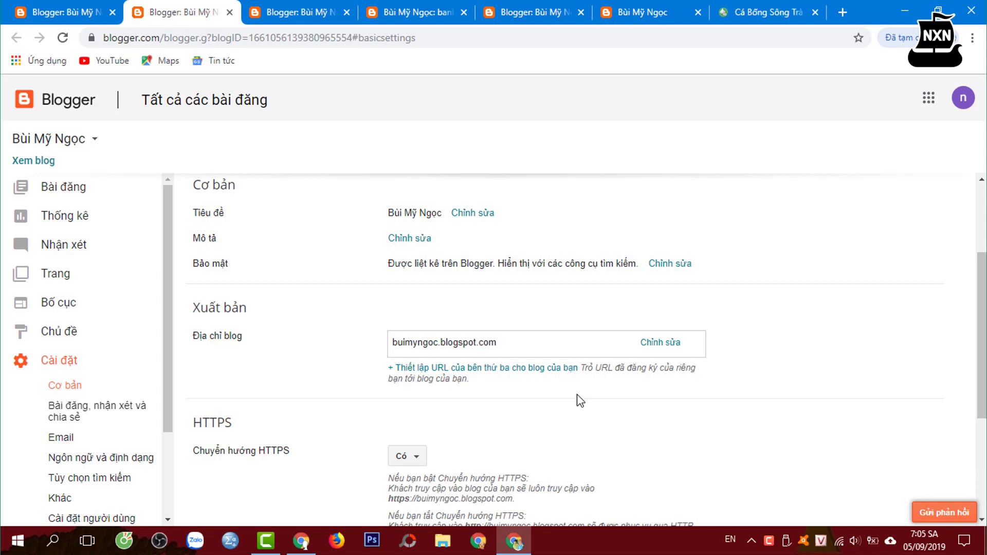
pyautogui.click(535, 371)
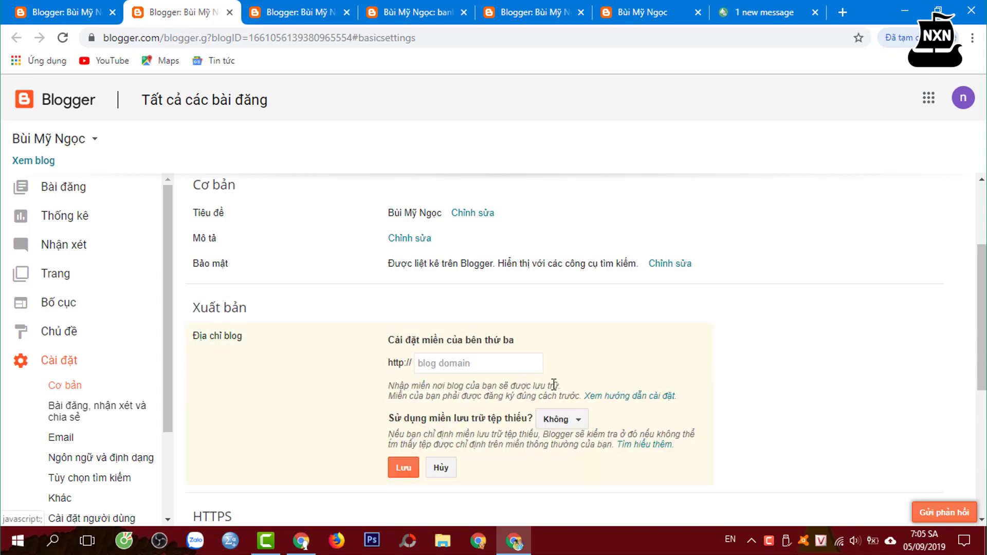
pyautogui.click(460, 364)
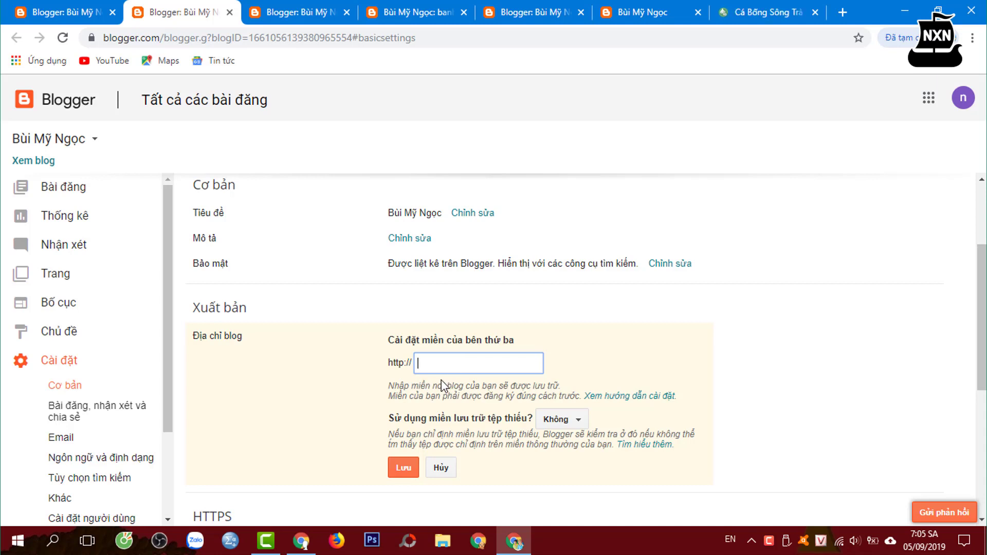
pyautogui.write('ww.buimyngoc.com')
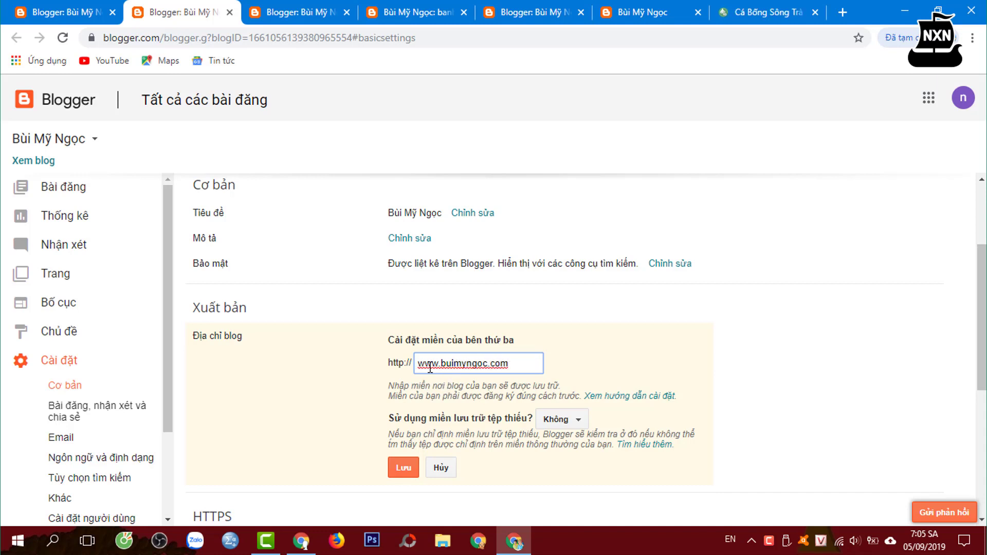
pyautogui.click(404, 470)
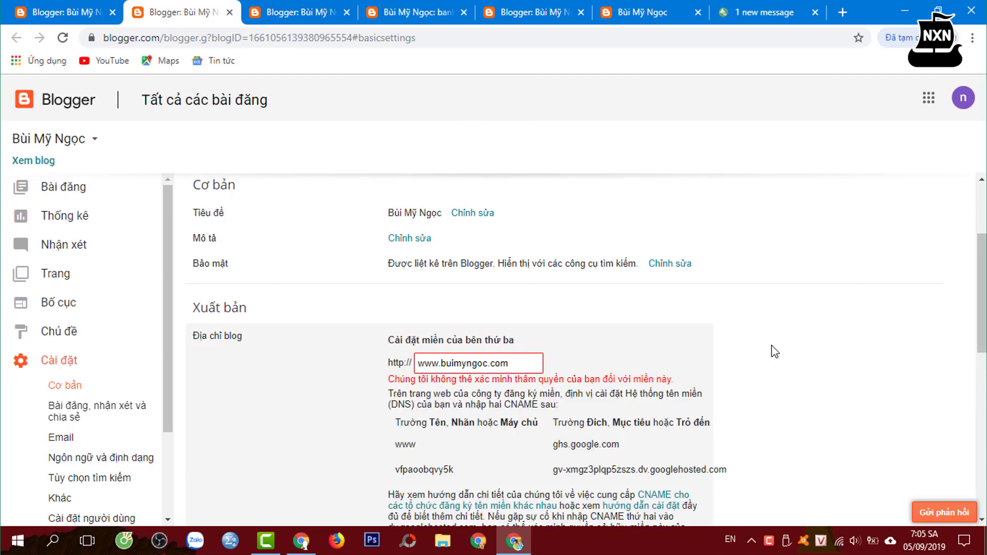
# - Select both CNAME rows, www → ghs.google.com and the dv.googlehosted.com verification record
pyautogui.scroll(-1, 775, 352)
pyautogui.scroll(-1, 770, 352)
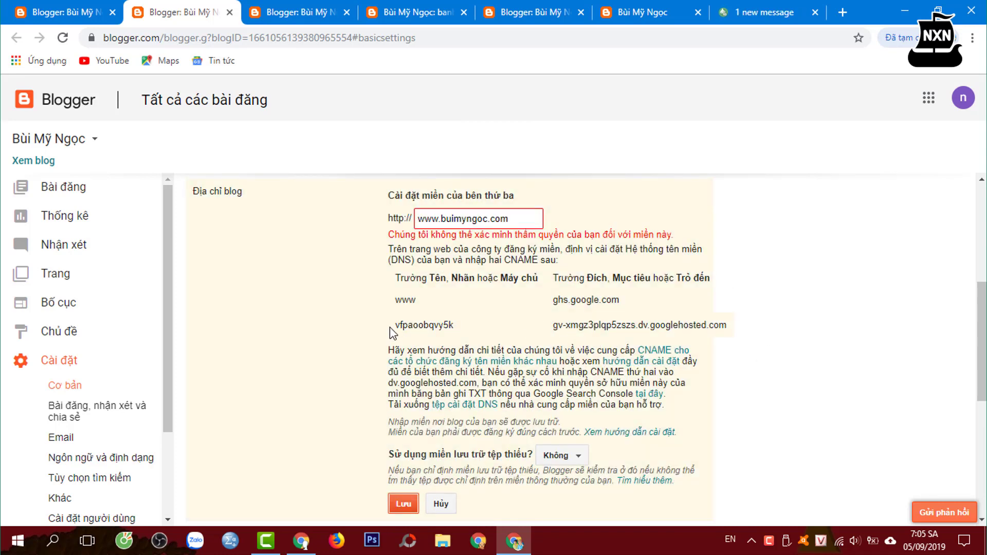
pyautogui.moveTo(394, 301); pyautogui.dragTo(733, 315)
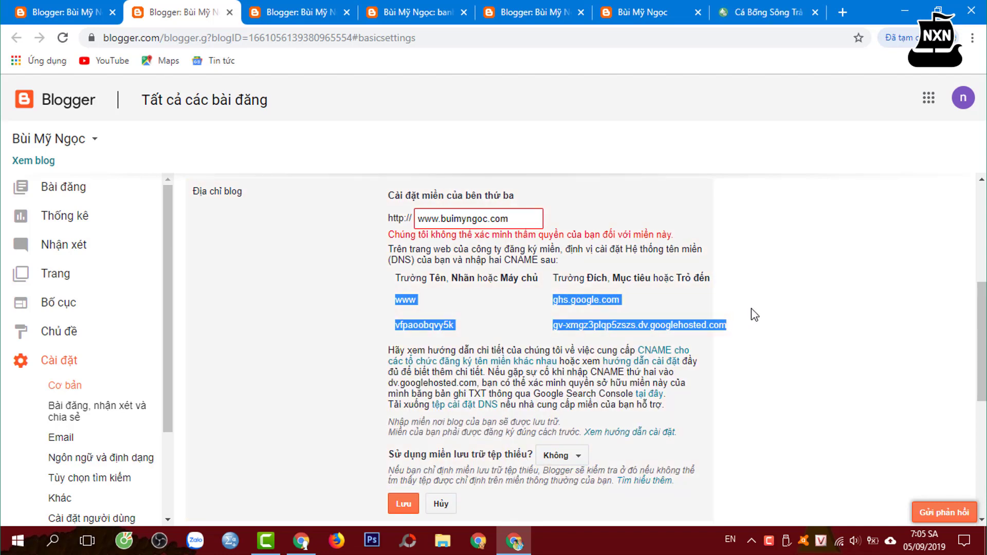
pyautogui.click(506, 319)
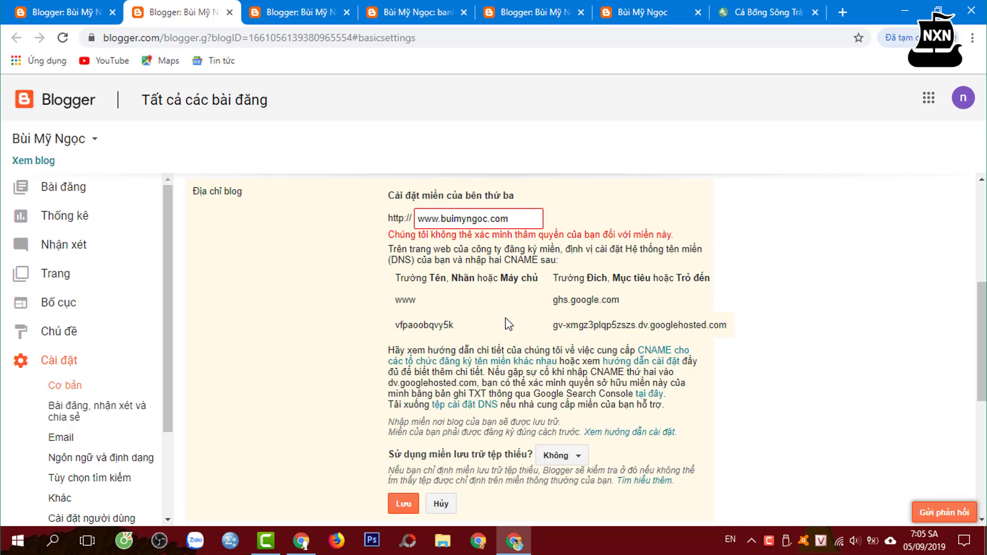
pyautogui.moveTo(393, 300); pyautogui.dragTo(730, 334)
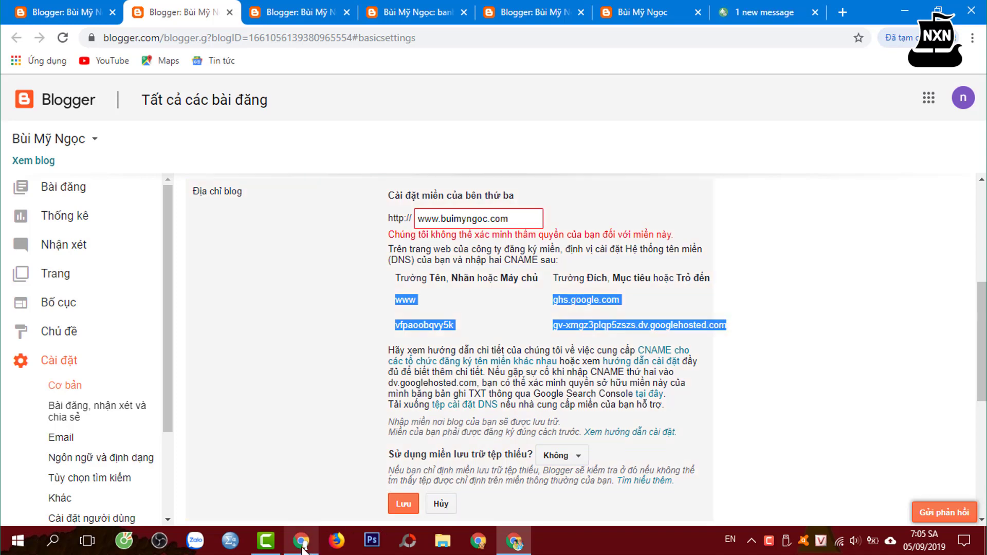
pyautogui.click(301, 540)
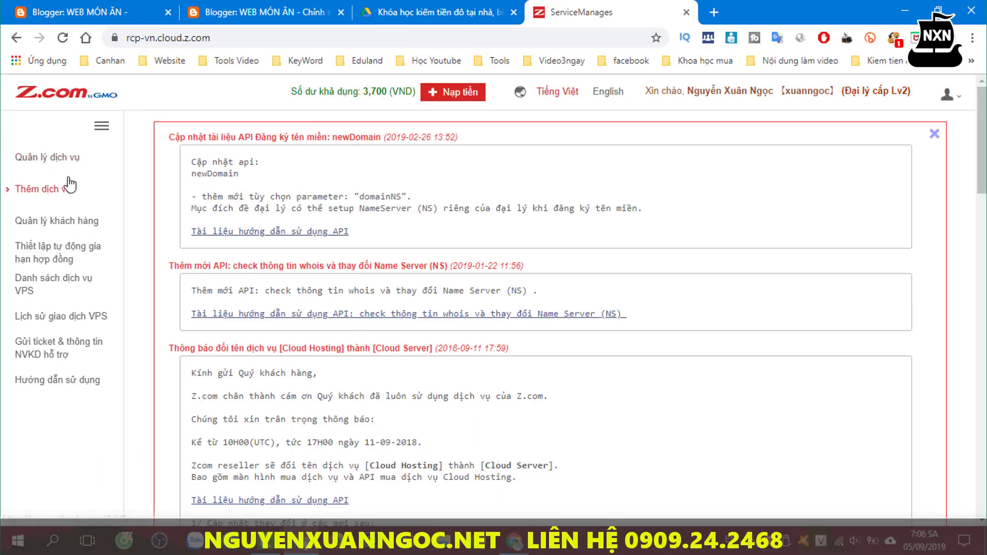
# - Show the Z.com managed services list at 50 rows per page
pyautogui.click(50, 160)
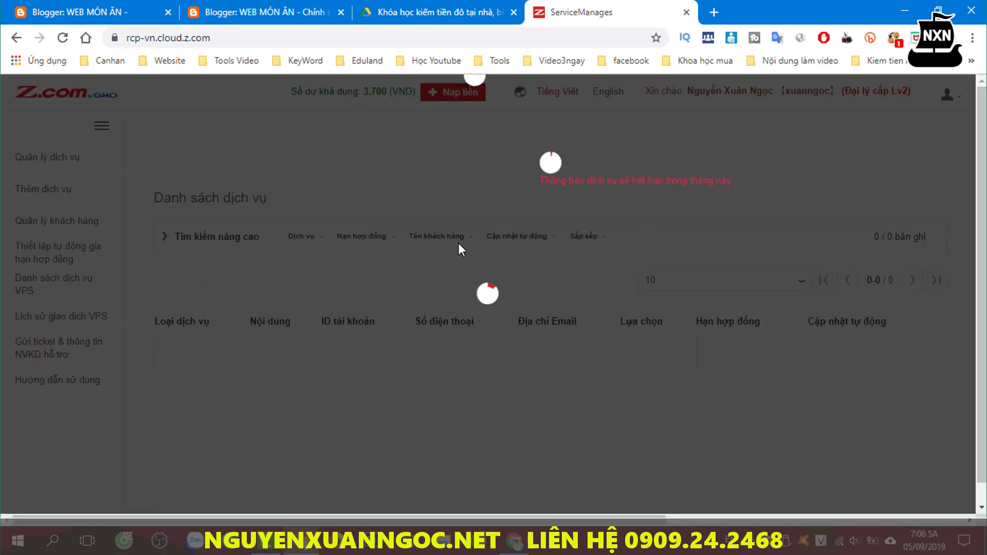
pyautogui.scroll(-5, 427, 343)
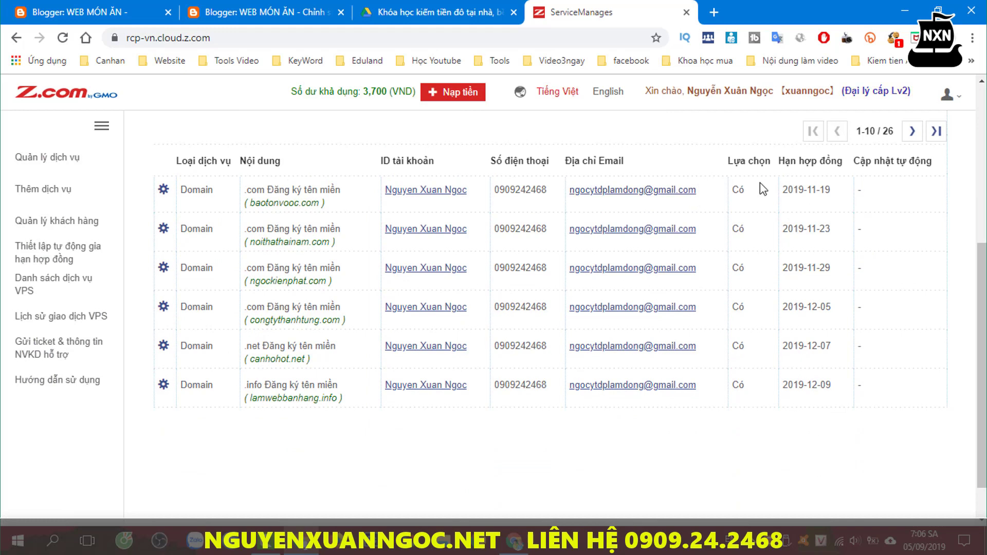
pyautogui.scroll(5, 760, 183)
pyautogui.click(774, 261)
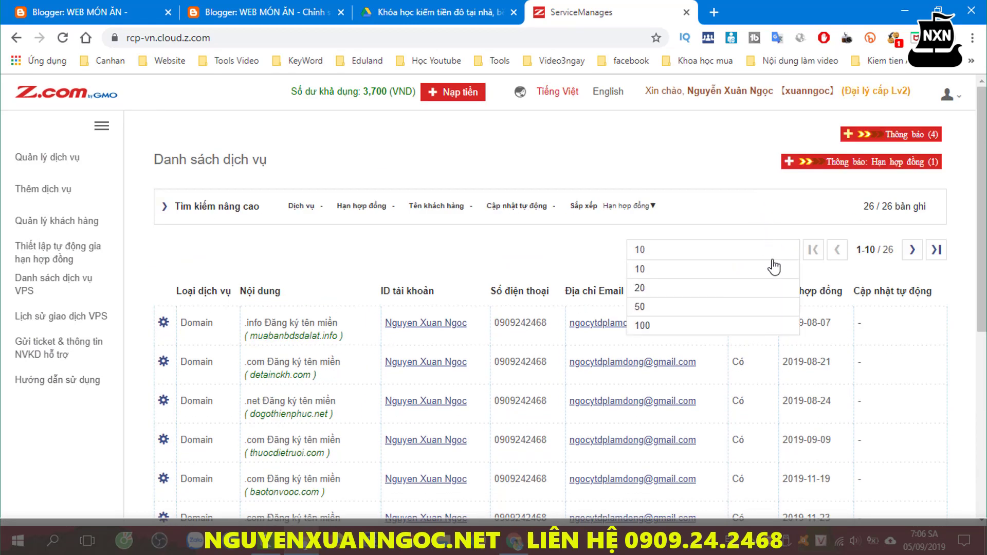
pyautogui.click(710, 316)
# - Find buimyngoc.com and log into its owner's Cloudnetvn control panel
pyautogui.scroll(-6, 677, 326)
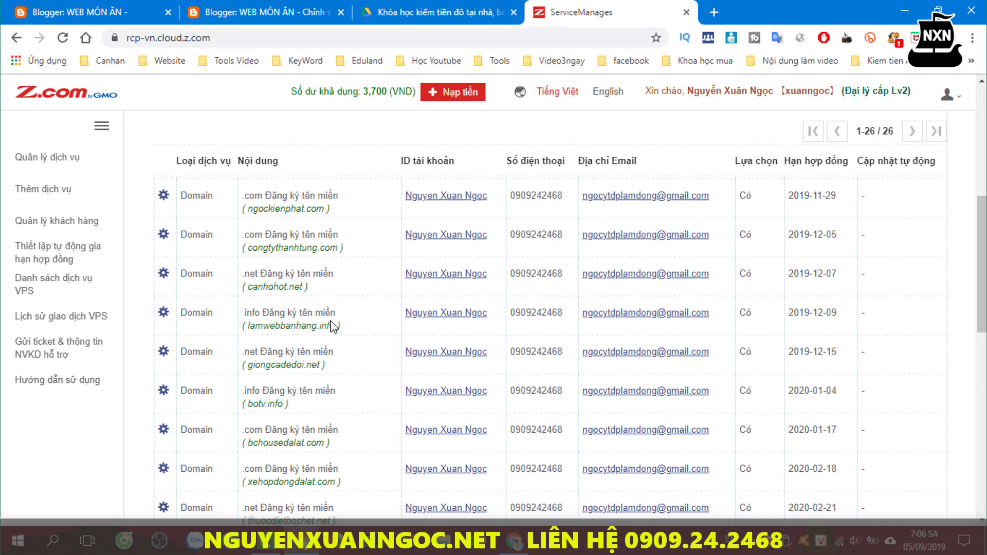
pyautogui.scroll(-8, 320, 263)
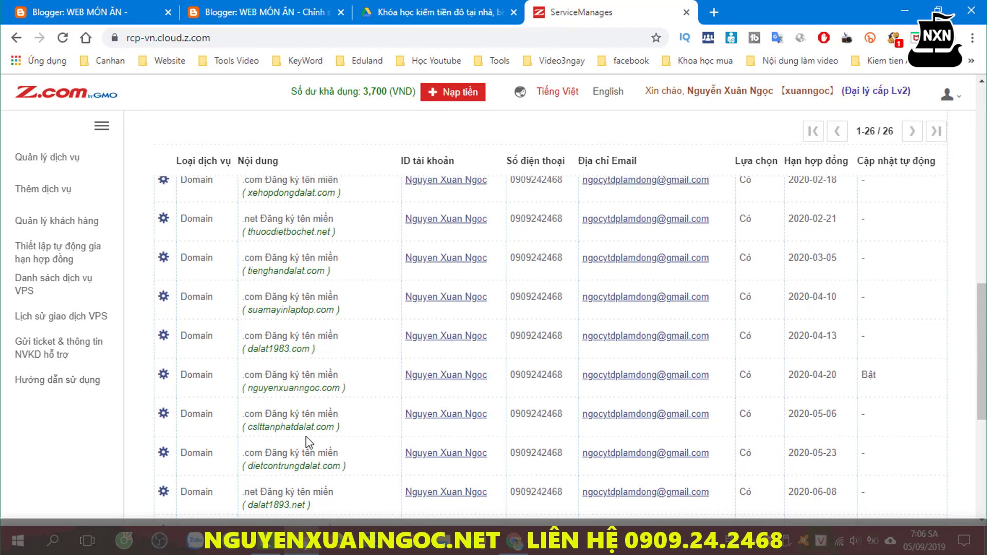
pyautogui.scroll(-2, 317, 454)
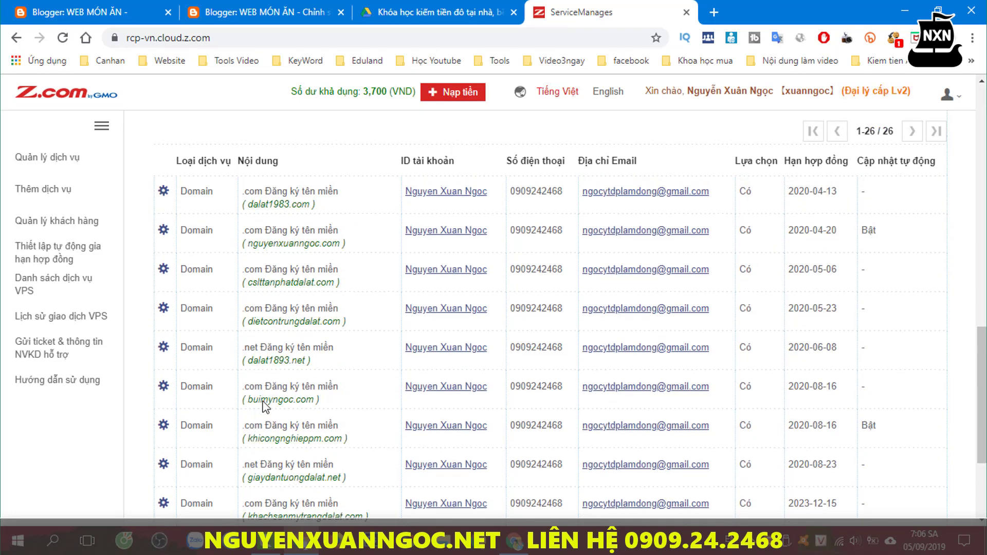
pyautogui.moveTo(246, 400); pyautogui.dragTo(439, 393)
pyautogui.click(440, 393)
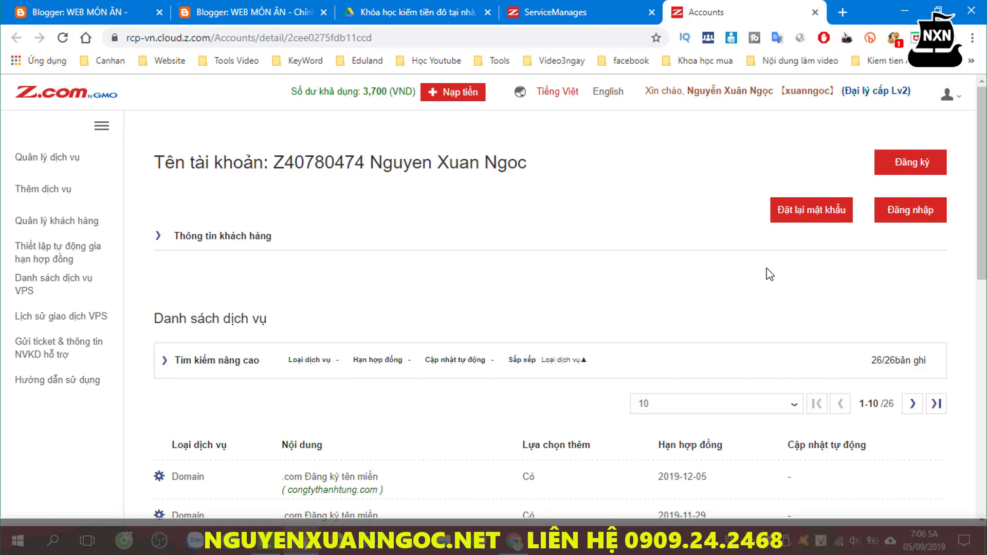
pyautogui.scroll(-1, 776, 285)
pyautogui.click(884, 149)
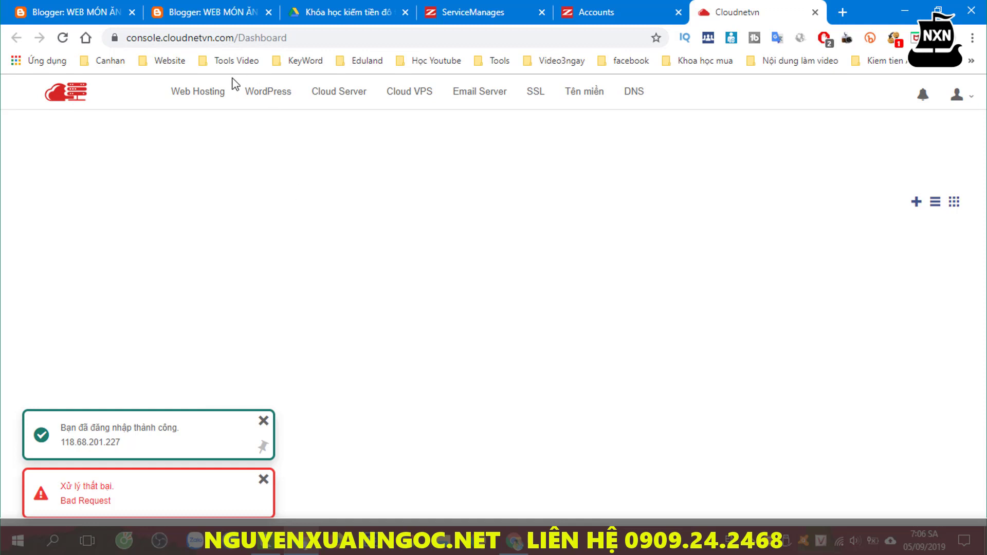
# - Go to the Cloudnetvn DNS domain list
pyautogui.click(632, 95)
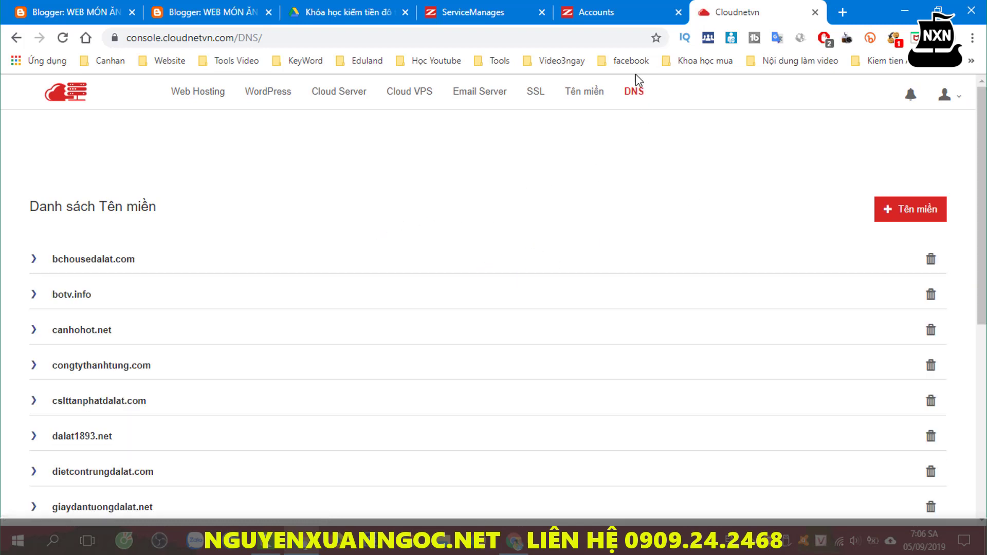
pyautogui.scroll(-1, 683, 306)
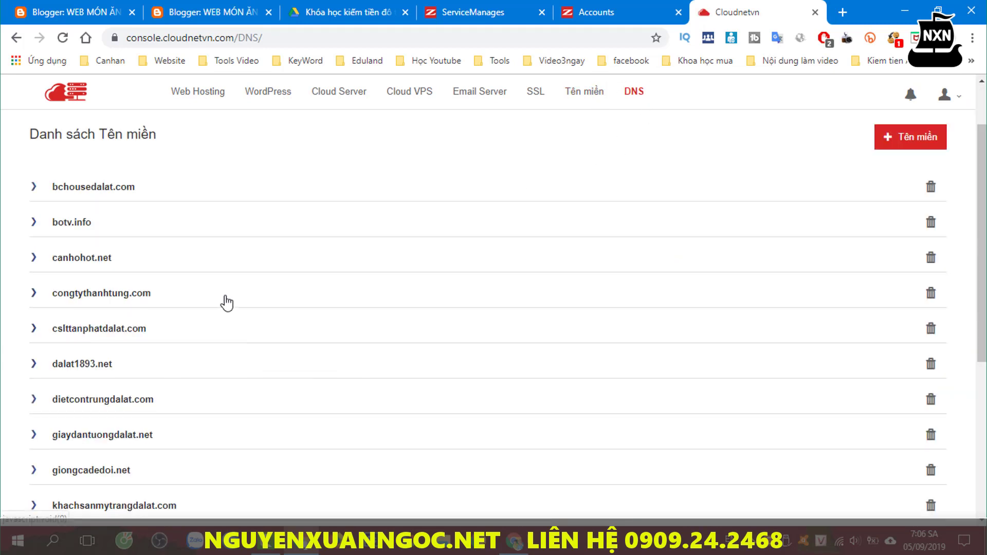
pyautogui.scroll(-1, 220, 242)
pyautogui.scroll(-3, 220, 242)
pyautogui.scroll(5, 268, 371)
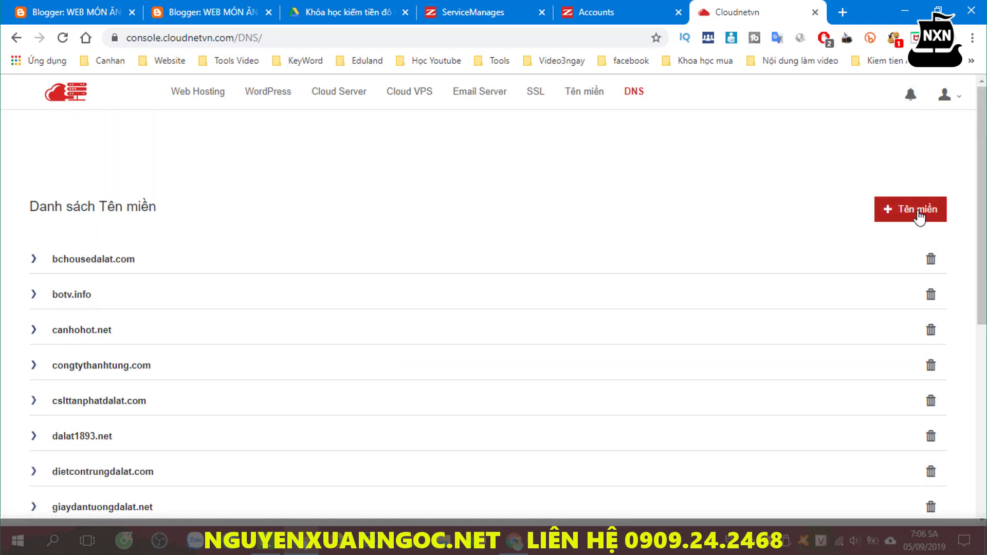
# - Add the new domain buimyngoc.com and save it
pyautogui.click(919, 211)
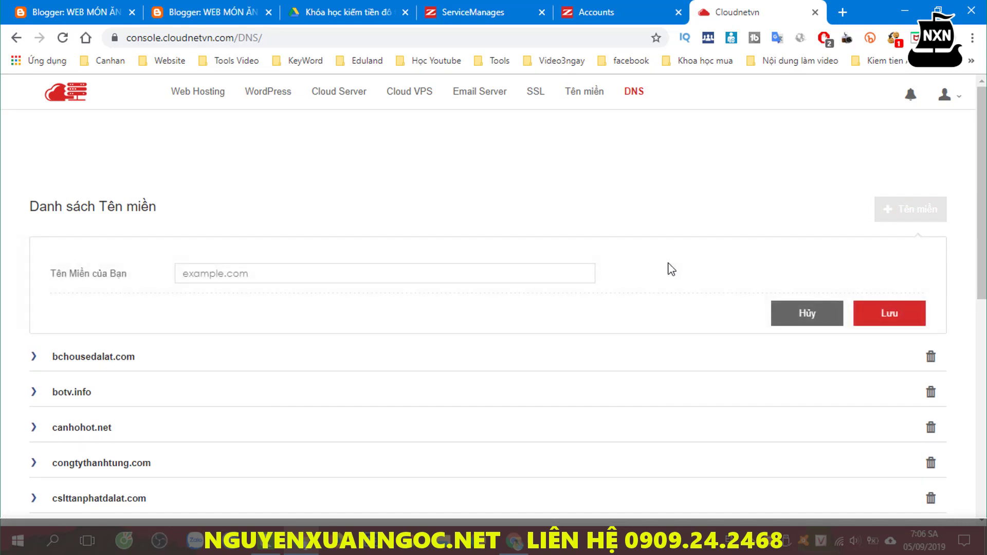
pyautogui.write('buimyngoc.com')
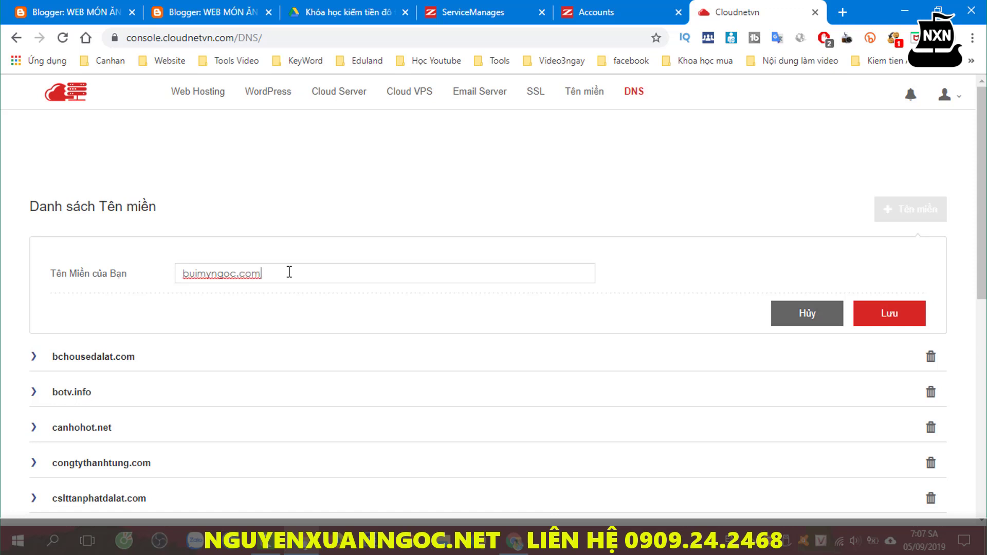
pyautogui.click(889, 314)
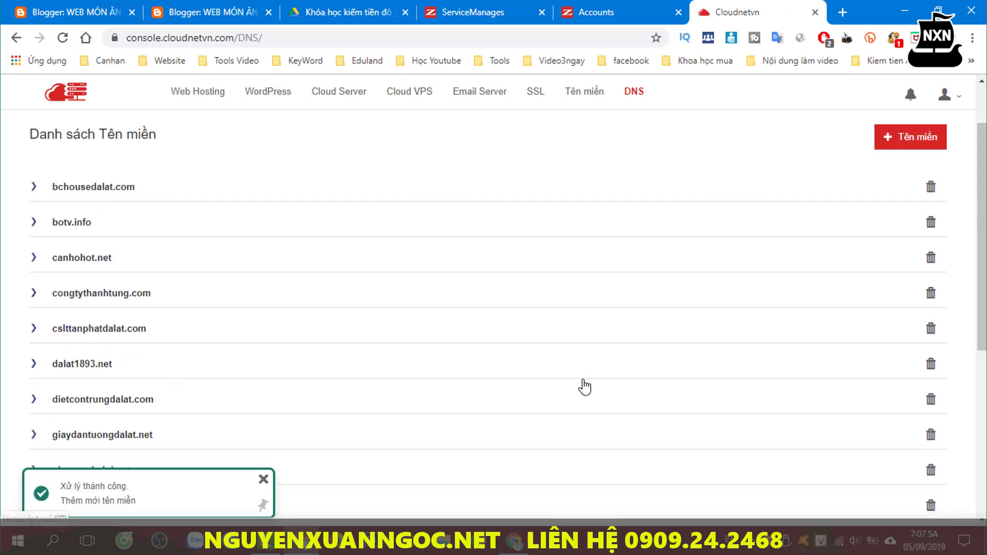
pyautogui.scroll(-6, 585, 386)
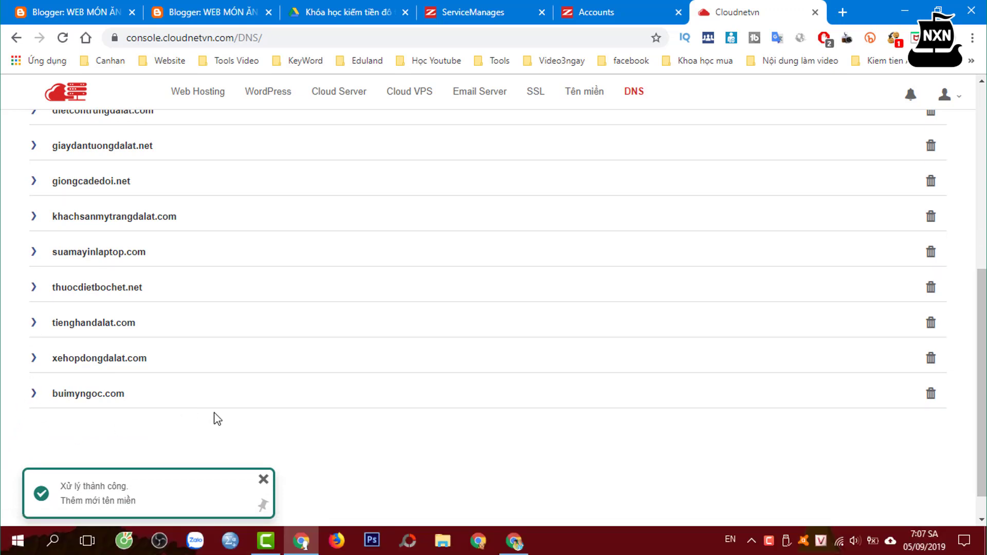
# - Expand buimyngoc.com, edit its records, and add a blank A record row below the NS records
pyautogui.click(32, 395)
pyautogui.scroll(-1, 219, 418)
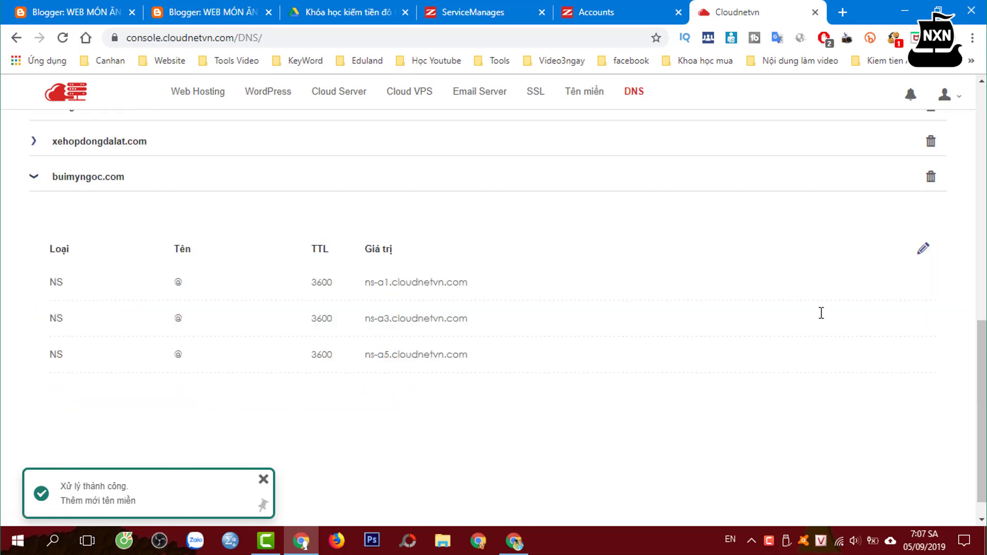
pyautogui.click(925, 250)
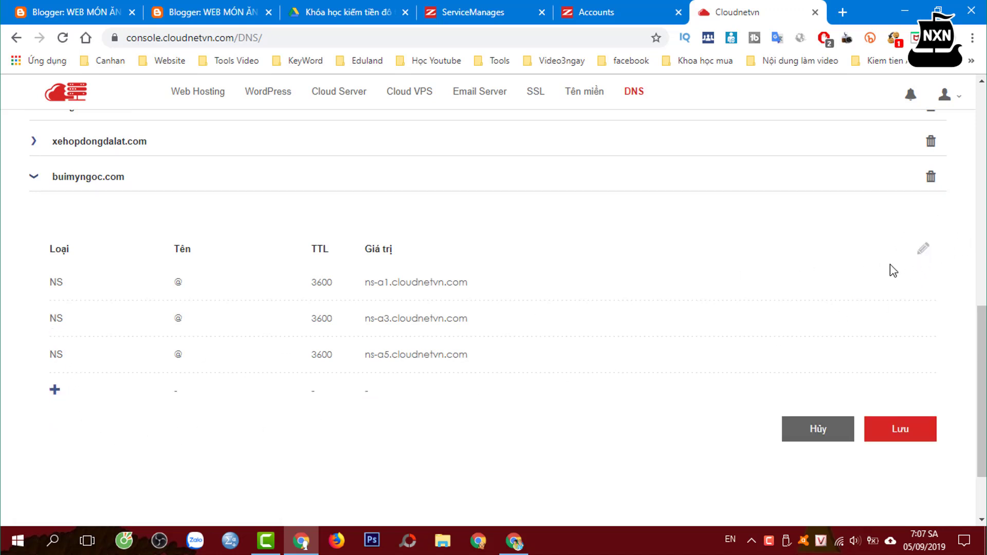
pyautogui.click(55, 391)
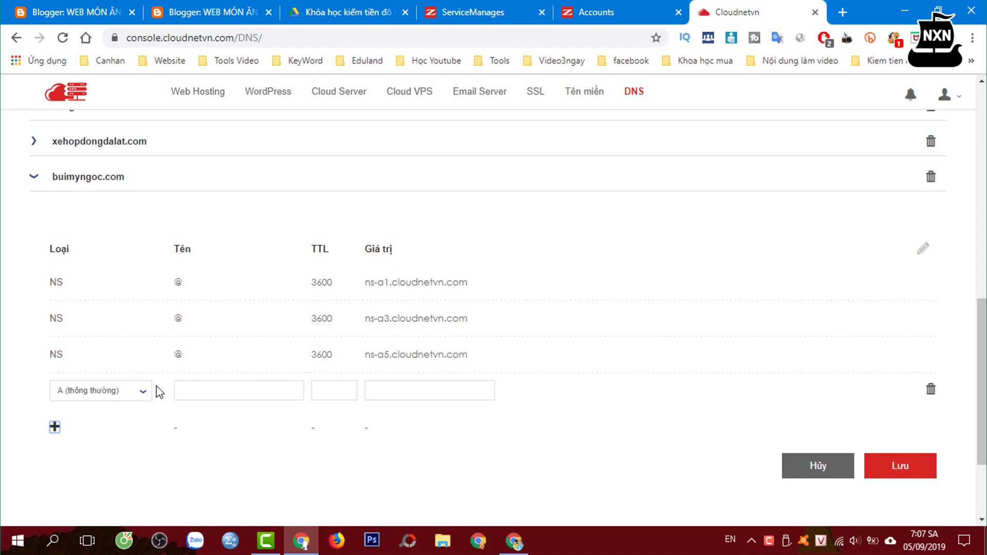
# - Copy the IP 216.239.32.21 from xehopdongdalat.com's records
pyautogui.click(35, 143)
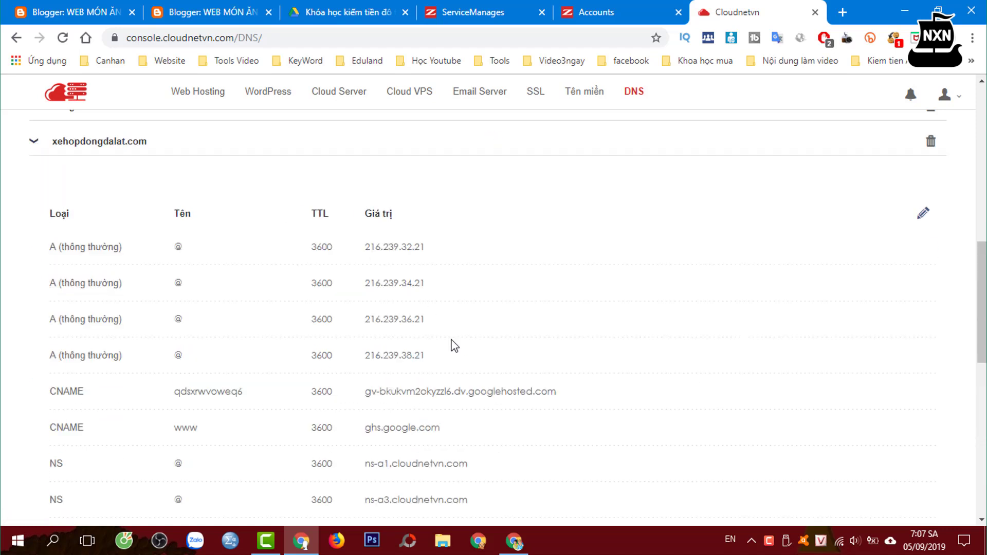
pyautogui.doubleClick(394, 247)
pyautogui.rightClick(396, 248)
pyautogui.click(424, 261)
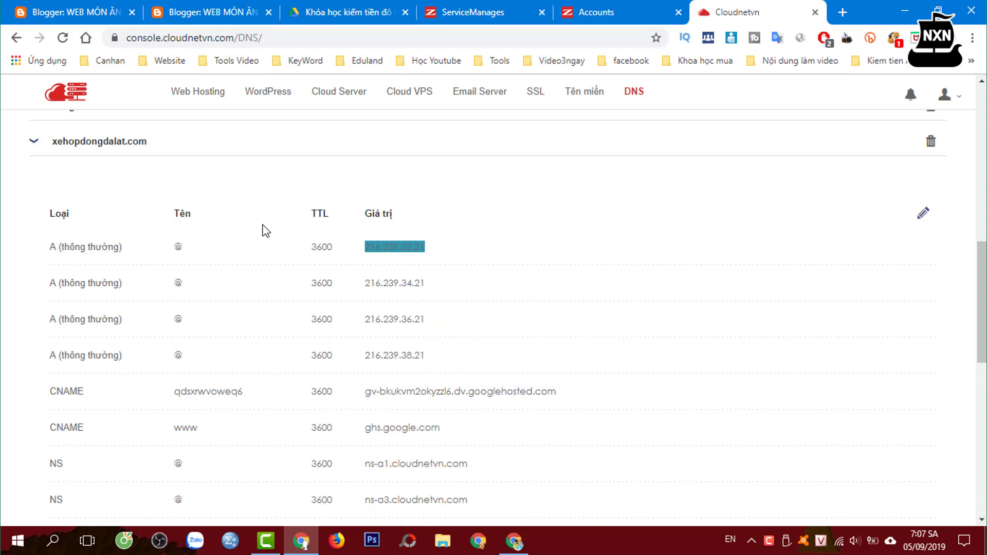
# - Paste 216.239.32.21 into the new record's value and save buimyngoc.com's A record
pyautogui.scroll(-3, 125, 211)
pyautogui.scroll(-6, 293, 372)
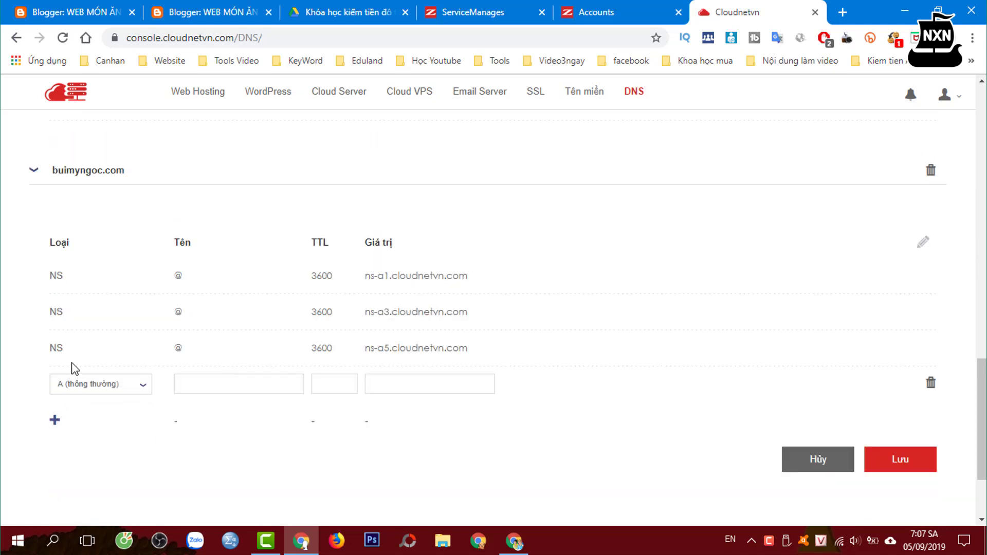
pyautogui.click(420, 384)
pyautogui.hotkey('ctrl', 'v')
pyautogui.click(902, 469)
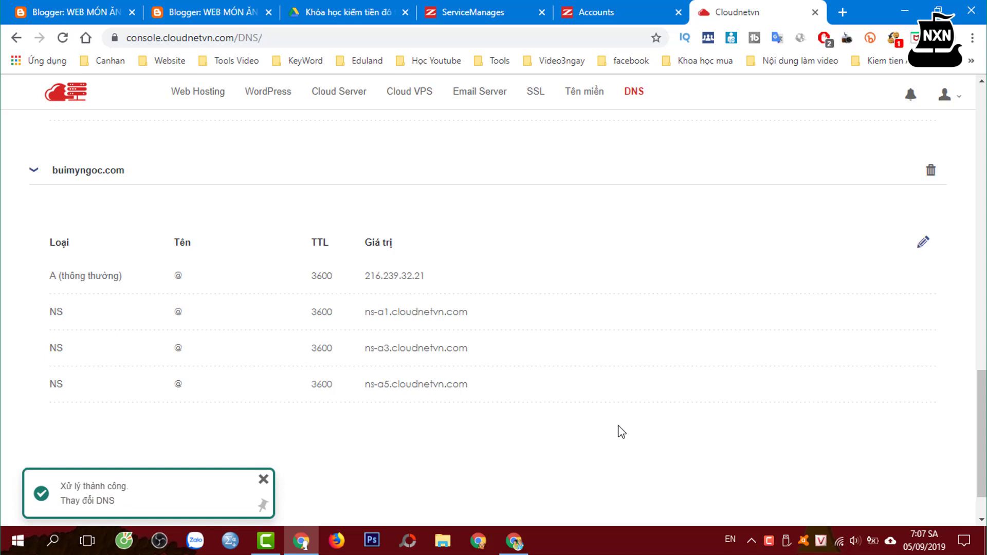
pyautogui.scroll(-1, 621, 431)
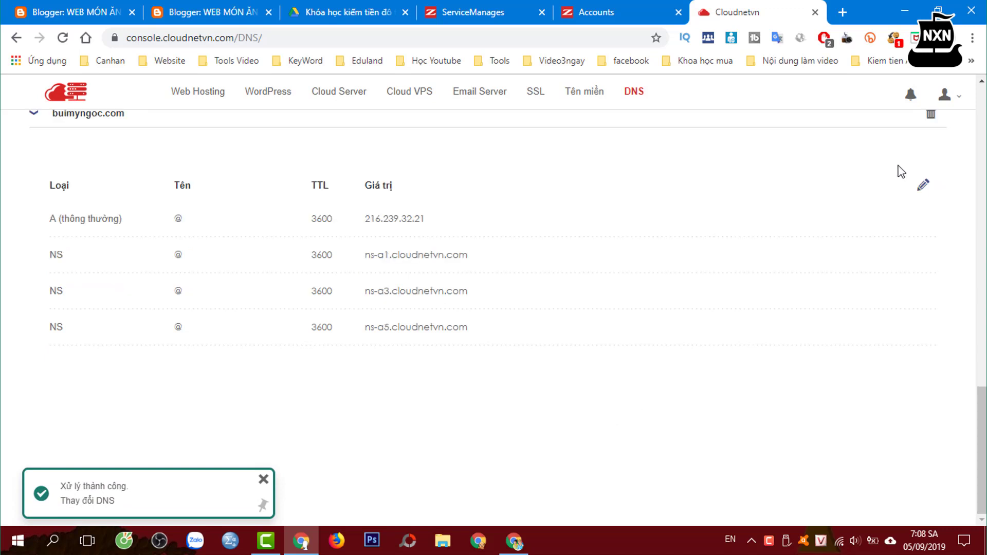
# - Add and save an A record @ → 216.239.34.21 for buimyngoc.com
pyautogui.click(924, 189)
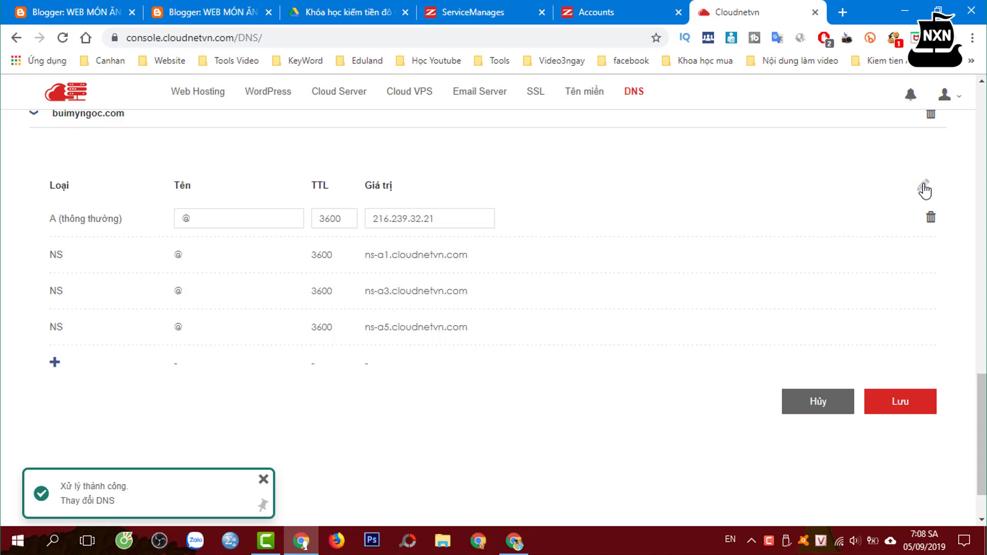
pyautogui.click(55, 363)
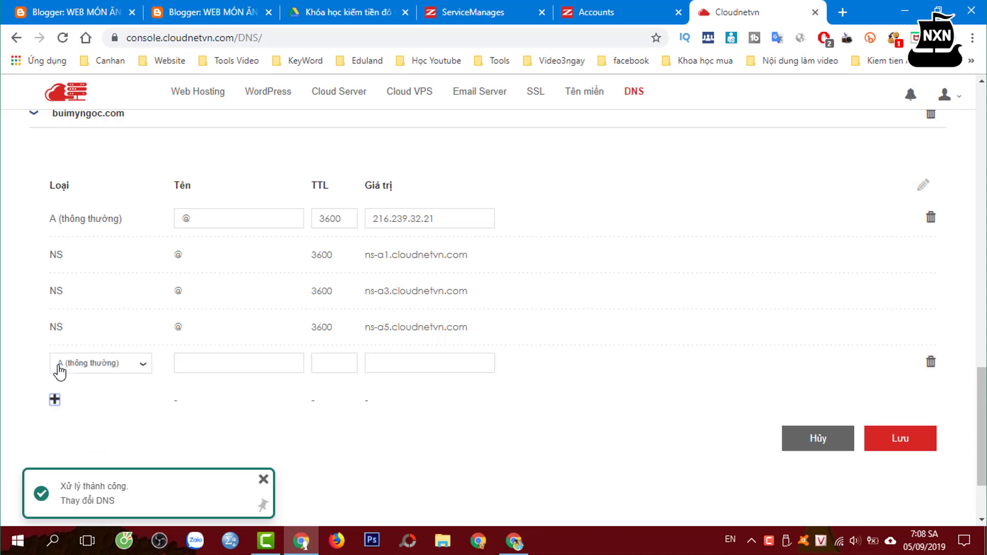
pyautogui.click(390, 366)
pyautogui.hotkey('ctrl', 'v')
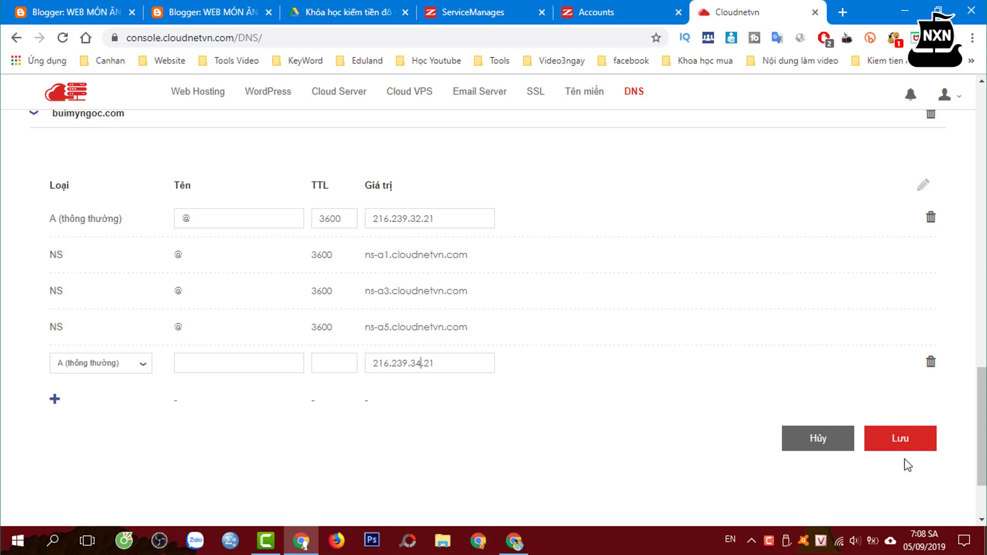
pyautogui.click(901, 443)
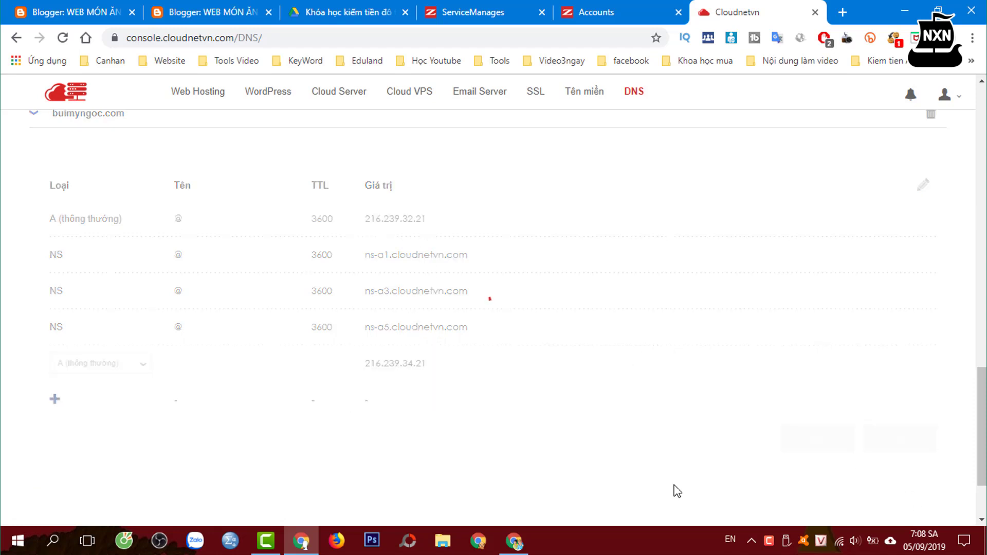
# - Add an A record @ → 216.239.36.21 and confirm the DNS change
pyautogui.click(923, 186)
pyautogui.click(54, 401)
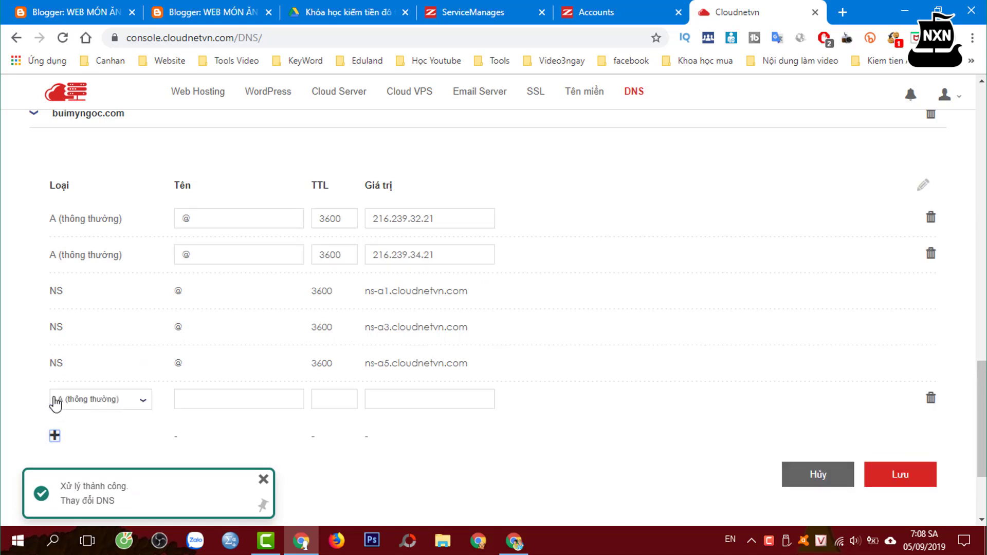
pyautogui.click(394, 401)
pyautogui.hotkey('ctrl', 'v')
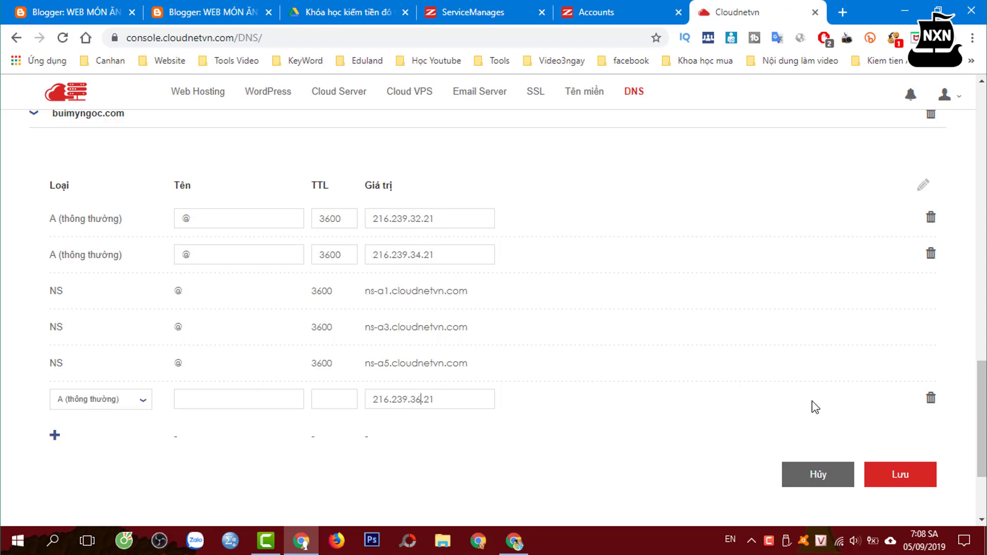
pyautogui.click(903, 483)
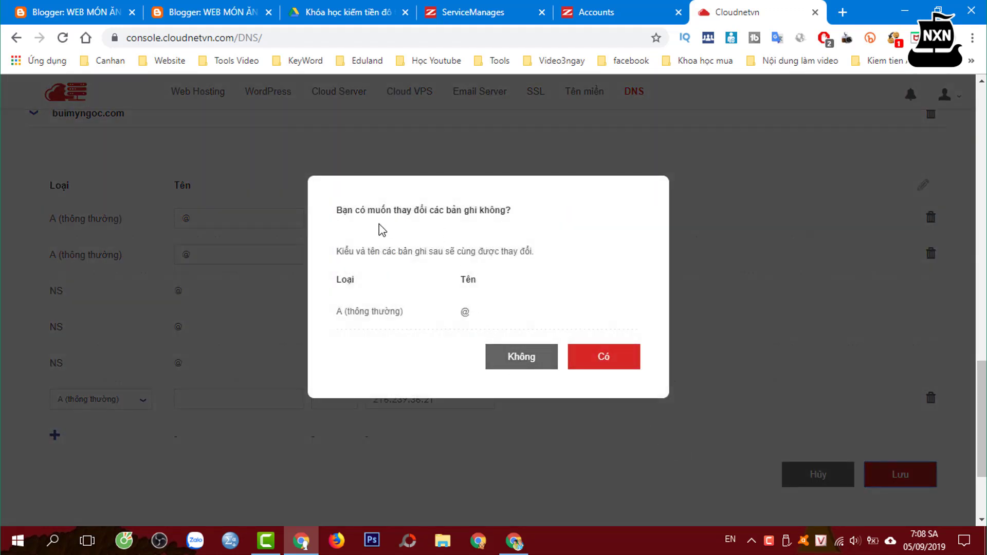
pyautogui.click(611, 361)
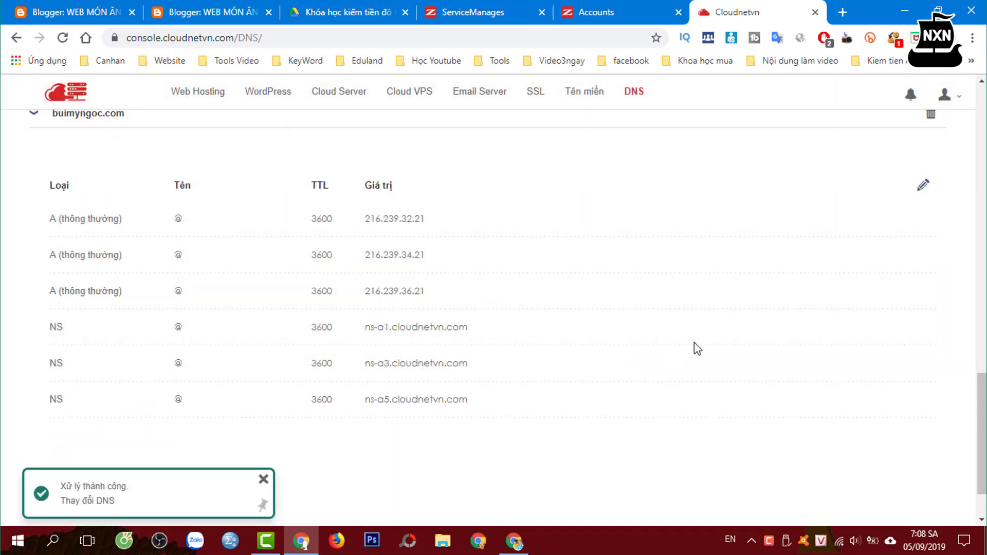
# - Add and confirm an A record @ → 216.239.38.21, then dismiss the success notice
pyautogui.click(924, 186)
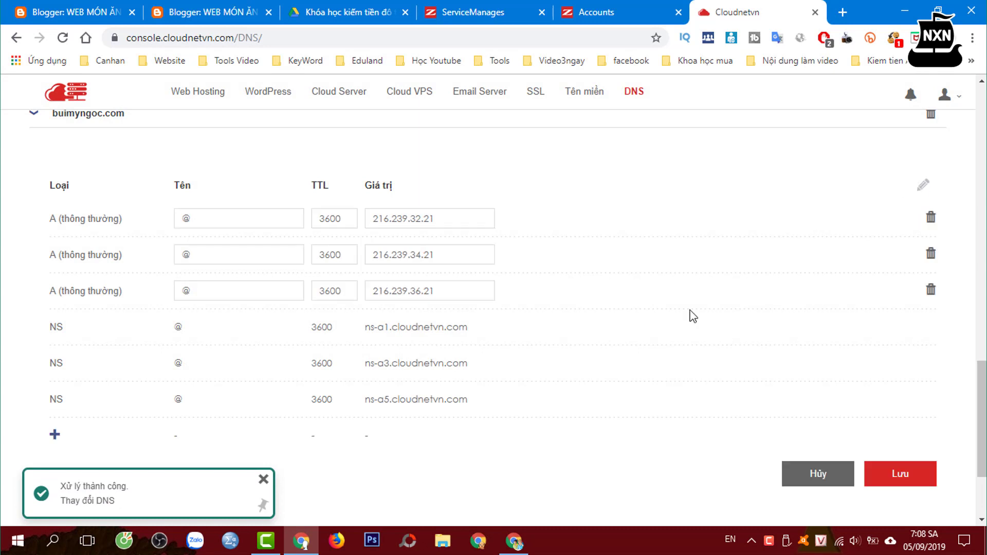
pyautogui.click(54, 437)
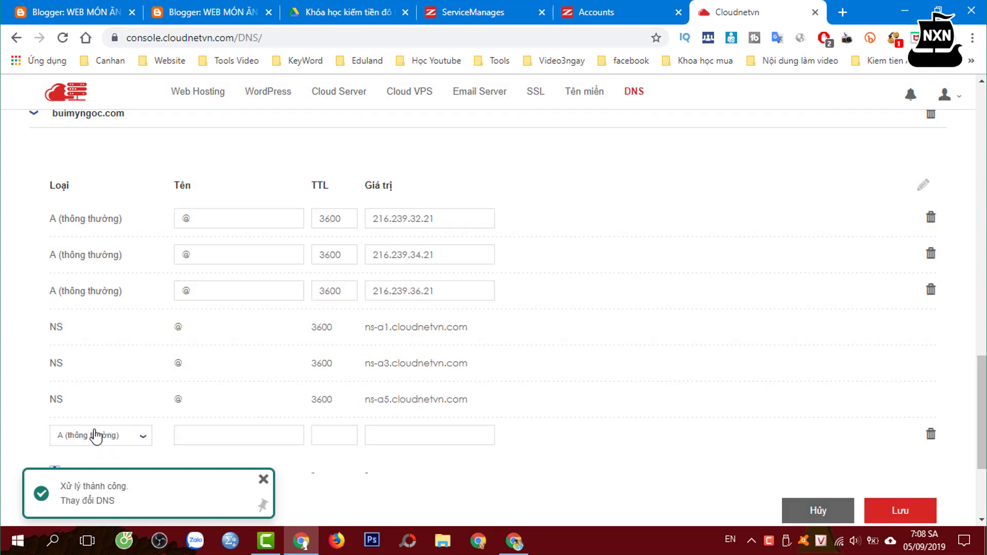
pyautogui.click(419, 433)
pyautogui.write('216.239.32.21')
pyautogui.click(897, 510)
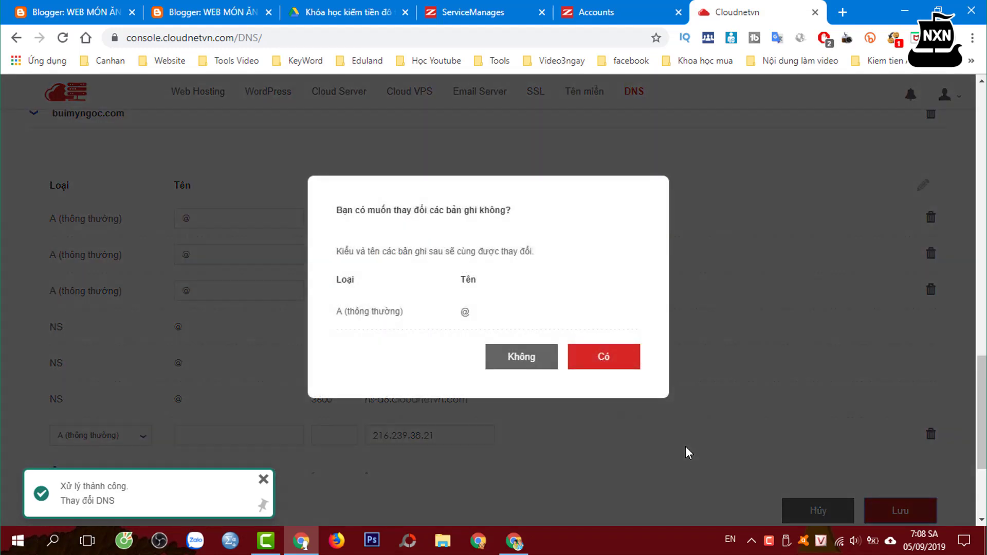
pyautogui.click(612, 367)
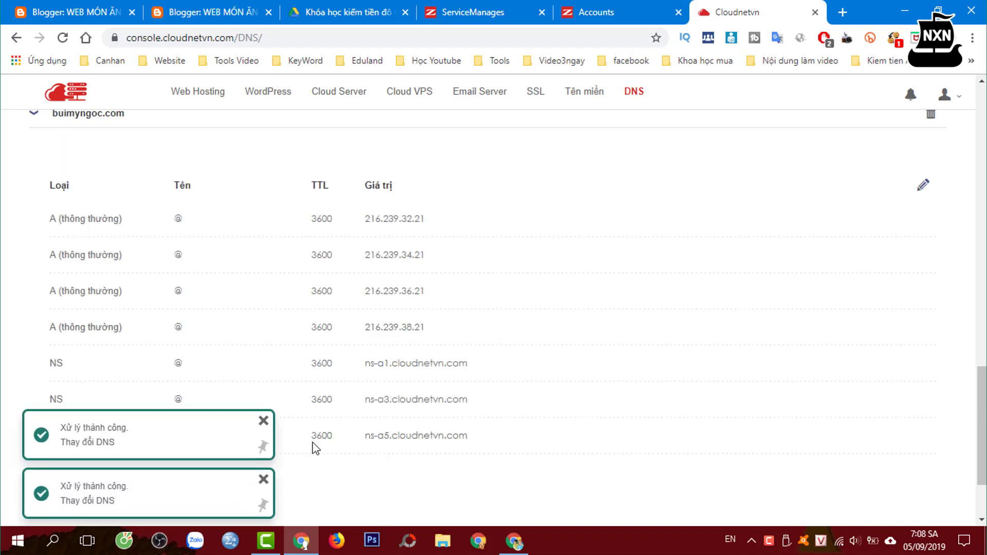
pyautogui.click(262, 477)
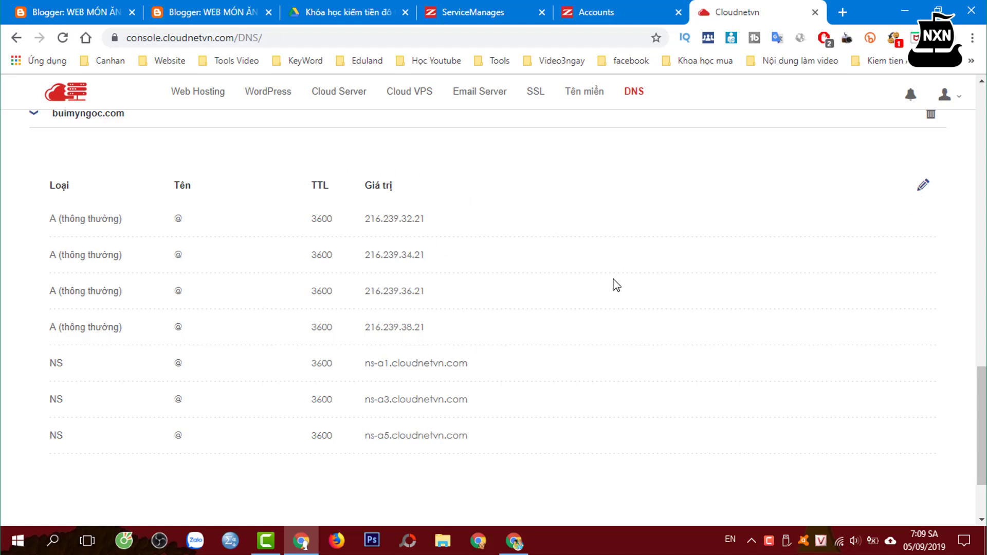
# - Add a new CNAME record row to the buimyngoc.com DNS zone in Cloudnetvn
pyautogui.click(513, 542)
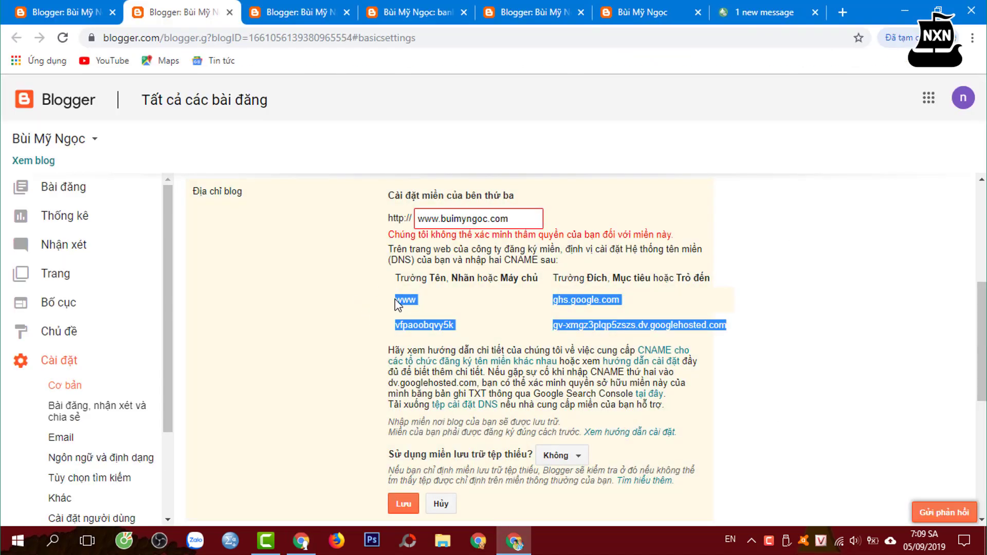
pyautogui.click(301, 541)
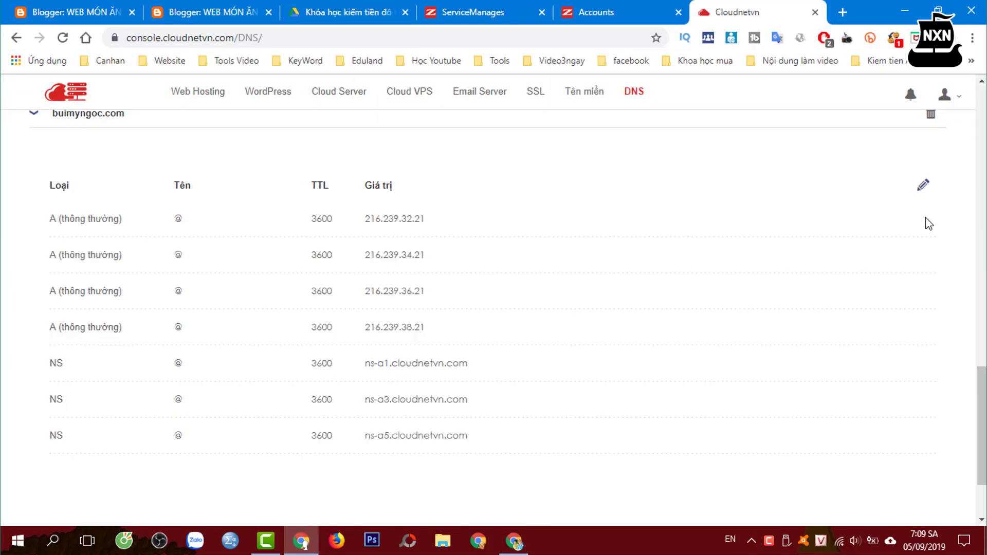
pyautogui.click(924, 187)
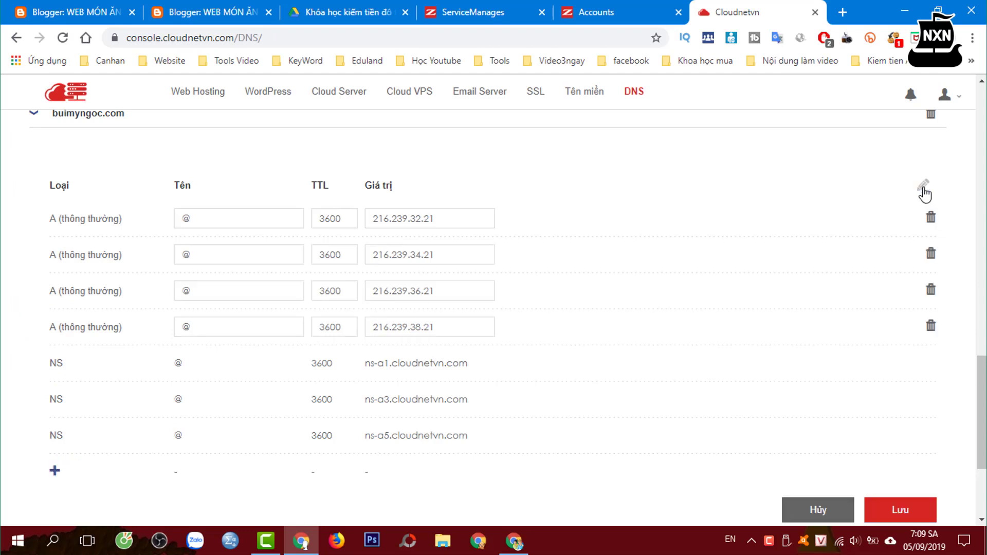
pyautogui.click(55, 471)
pyautogui.scroll(-1, 80, 478)
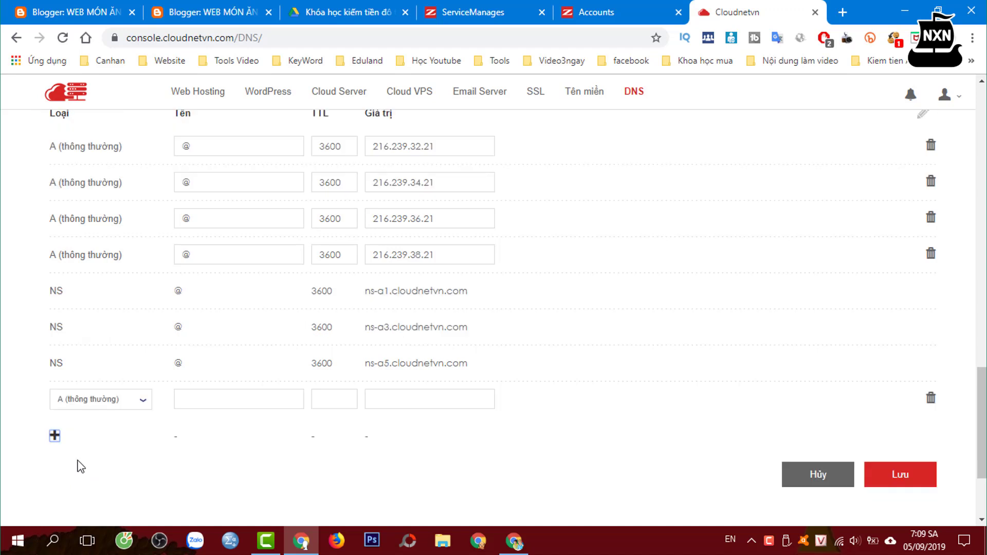
pyautogui.click(144, 404)
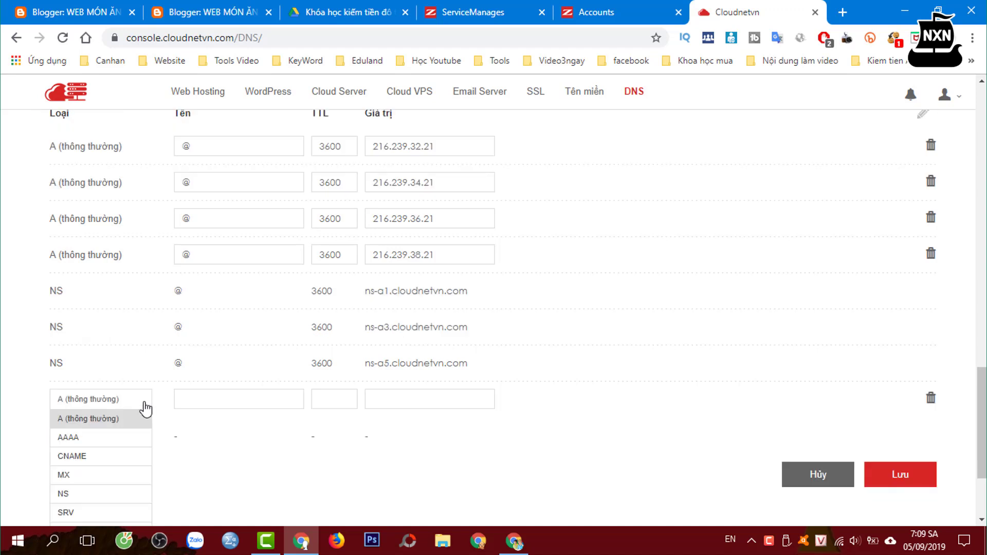
pyautogui.click(72, 456)
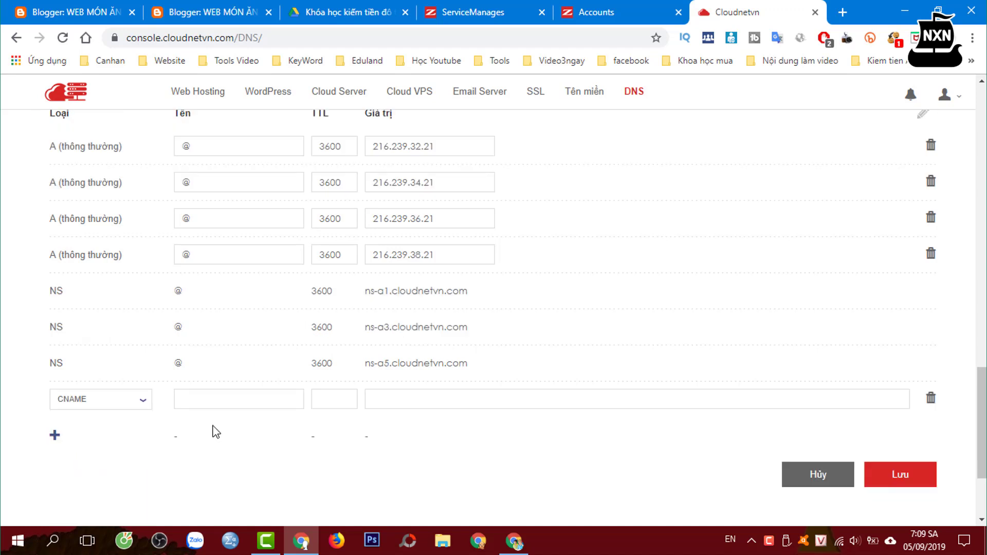
pyautogui.click(247, 399)
pyautogui.click(249, 447)
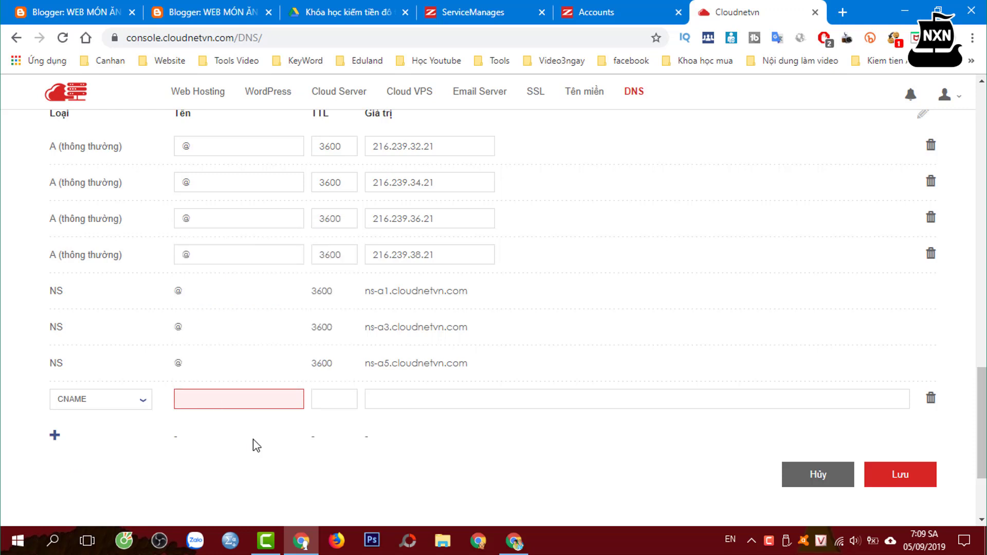
# - Copy the ghs.google.com CNAME target from Blogger's domain instructions
pyautogui.click(514, 542)
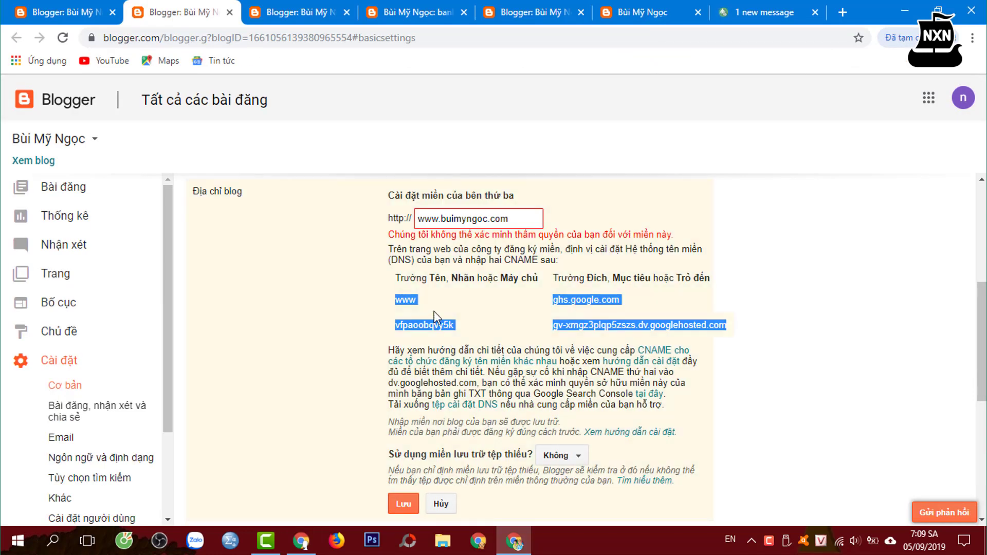
pyautogui.click(399, 300)
pyautogui.moveTo(397, 300); pyautogui.dragTo(426, 305)
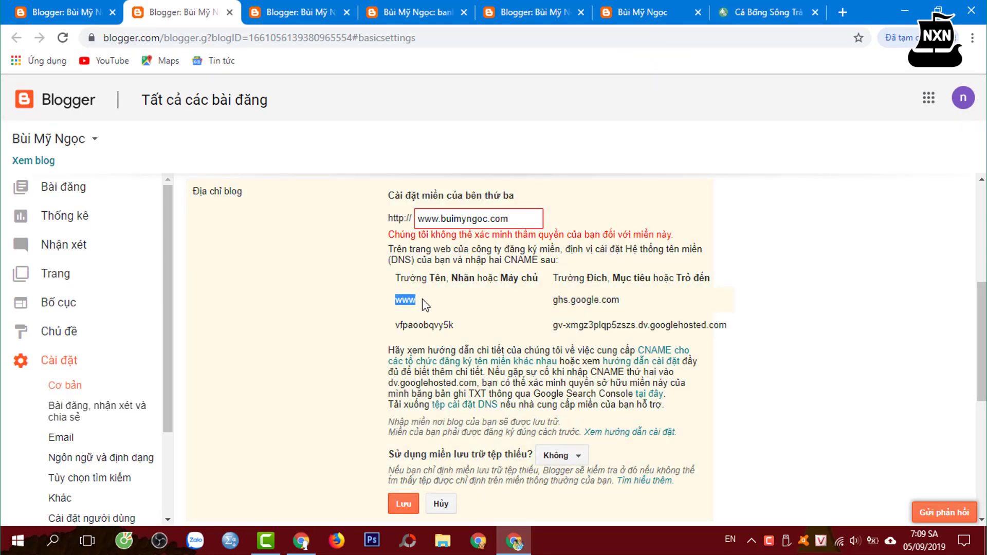
pyautogui.doubleClick(570, 299)
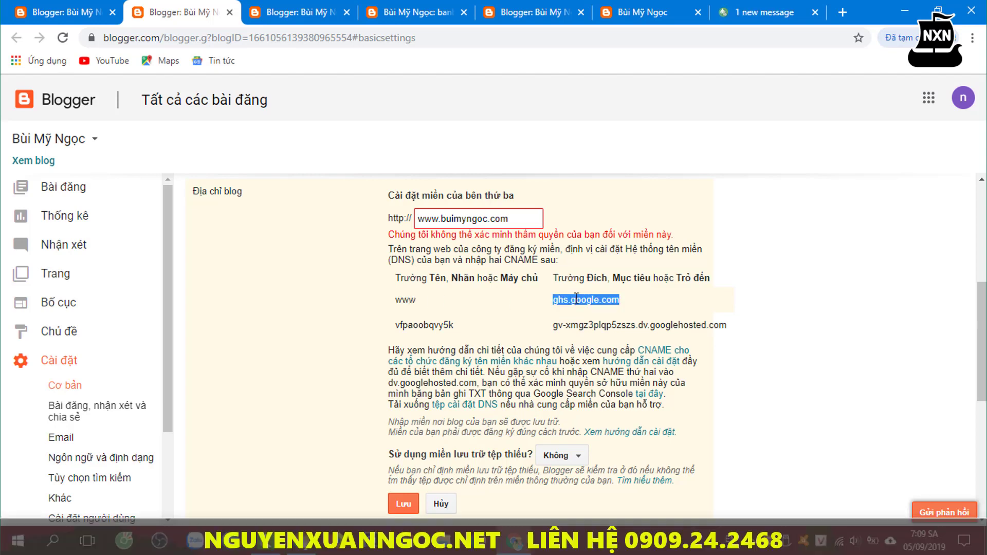
pyautogui.rightClick(575, 300)
pyautogui.click(606, 311)
# - Fill in the CNAME as www → ghs.google.com, then save and confirm it
pyautogui.click(301, 548)
pyautogui.click(239, 403)
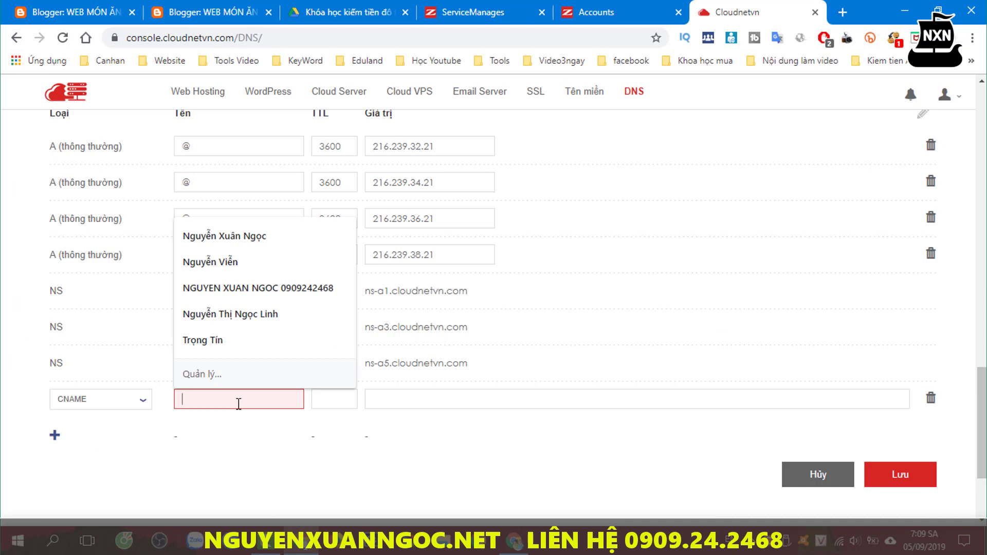
pyautogui.write('www')
pyautogui.click(407, 397)
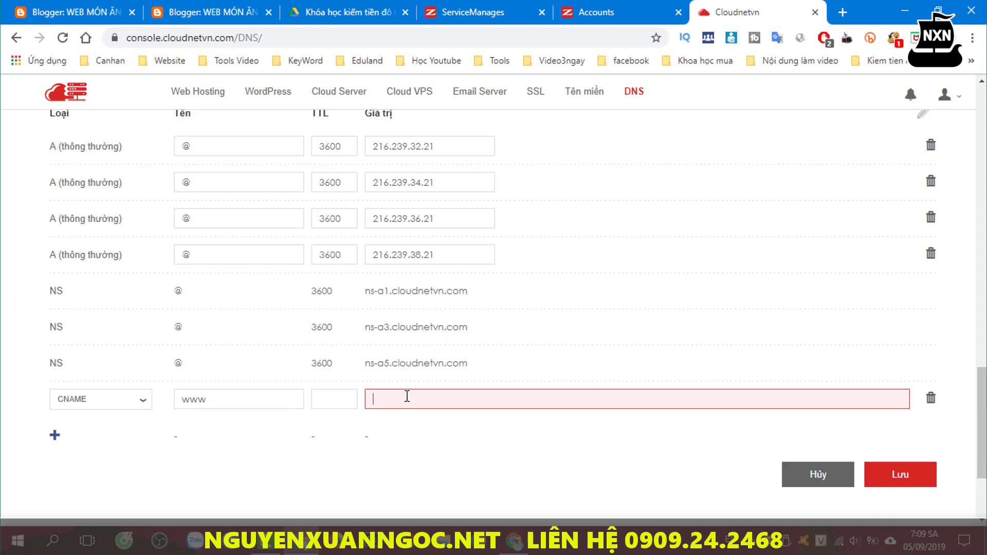
pyautogui.hotkey('ctrl', 'v')
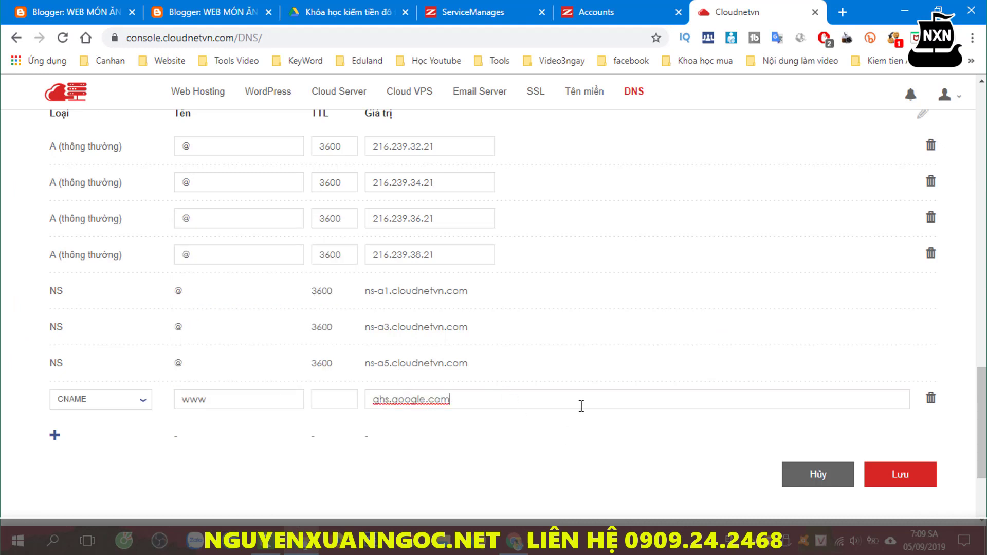
pyautogui.click(908, 478)
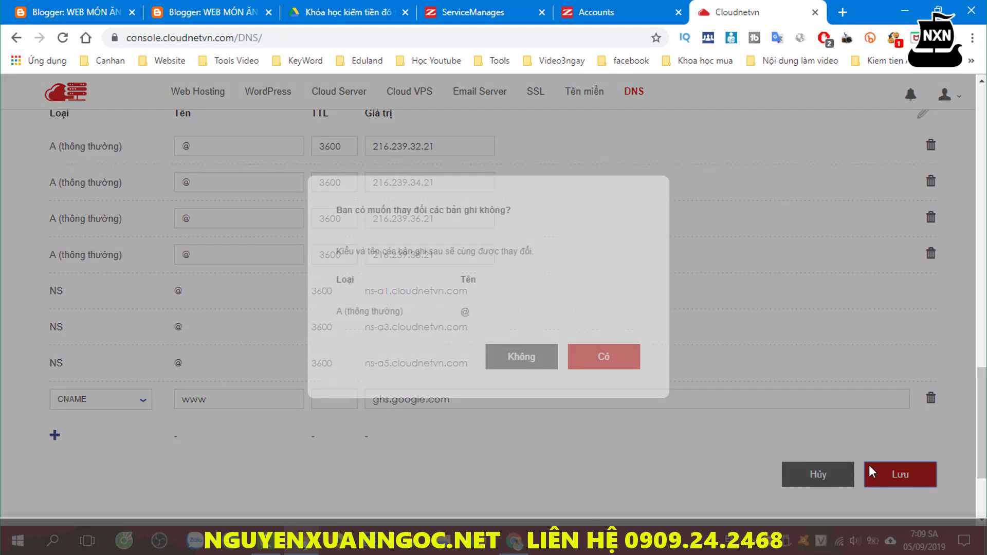
pyautogui.click(612, 360)
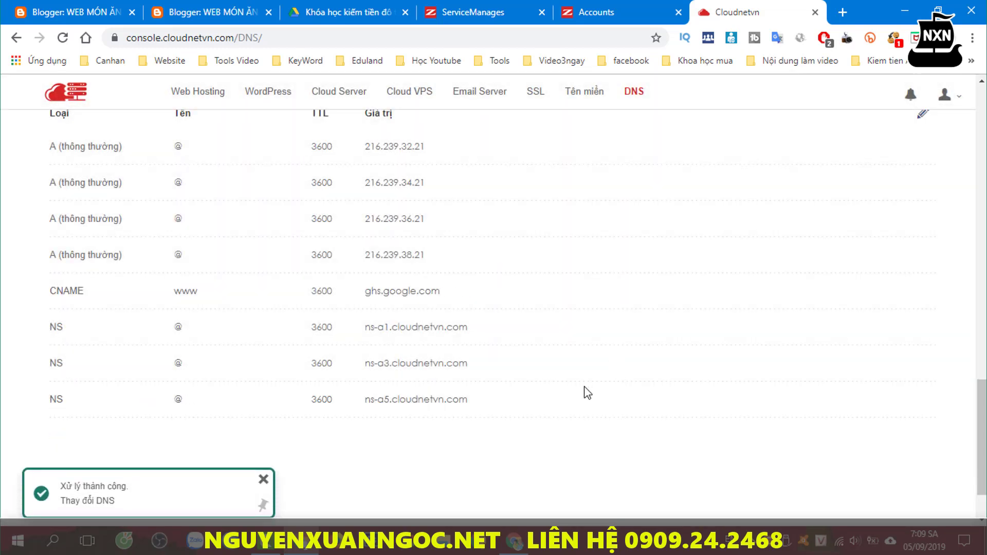
pyautogui.scroll(1, 396, 424)
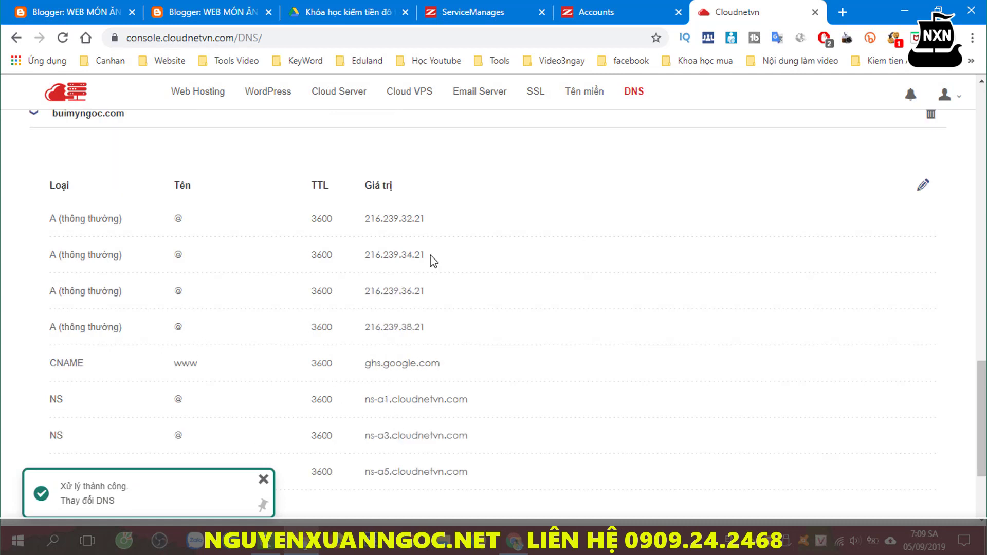
# - Add a second CNAME record row to the domain's DNS records
pyautogui.click(924, 185)
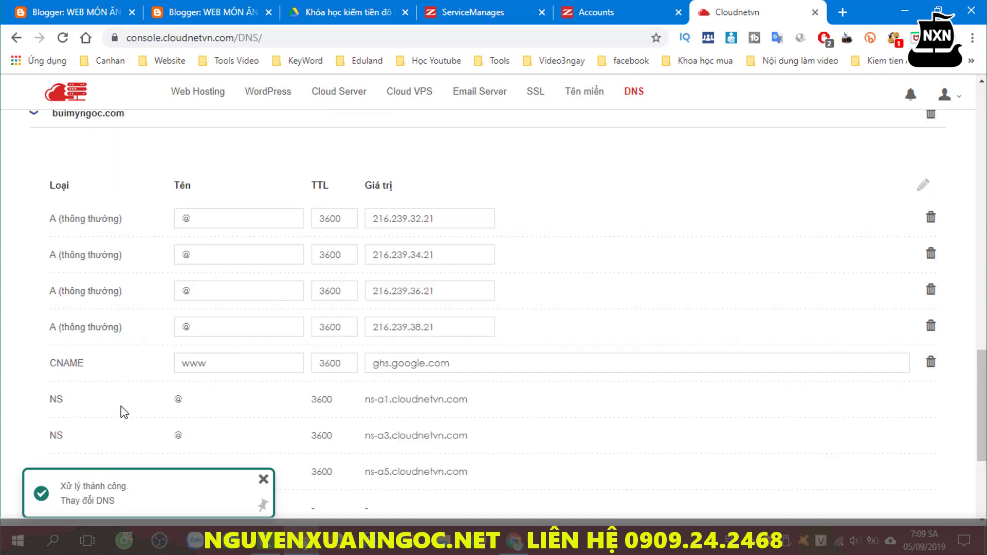
pyautogui.scroll(-4, 111, 359)
pyautogui.click(55, 304)
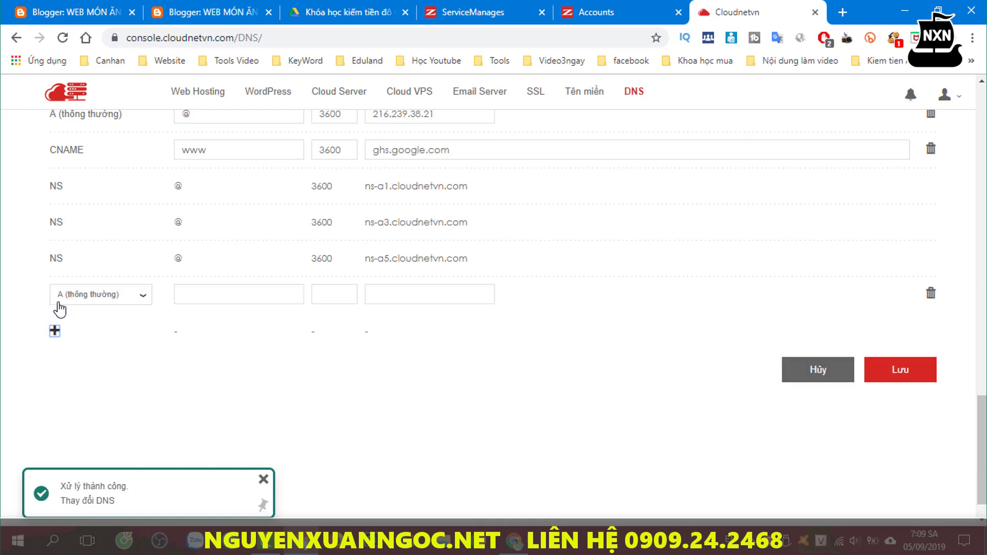
pyautogui.click(102, 304)
pyautogui.click(91, 350)
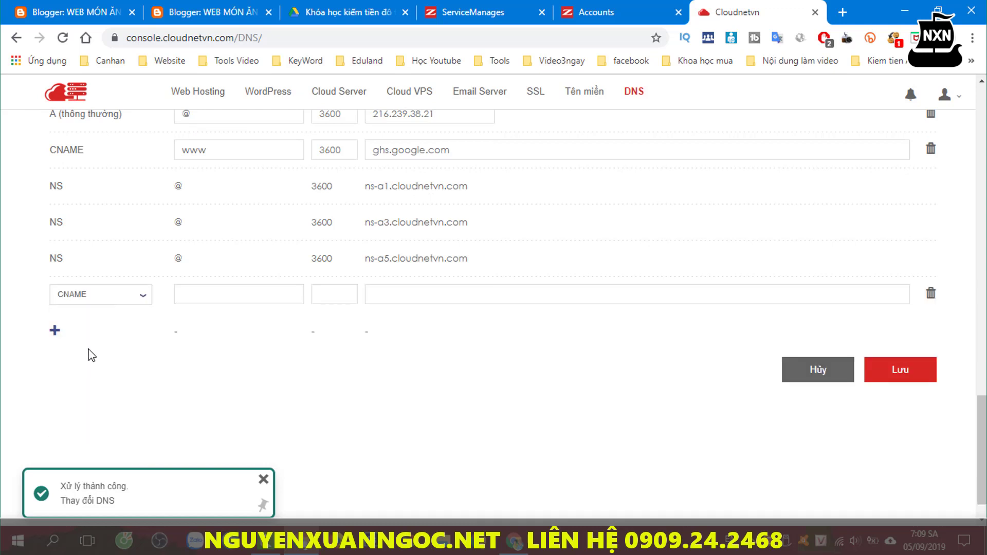
pyautogui.click(237, 293)
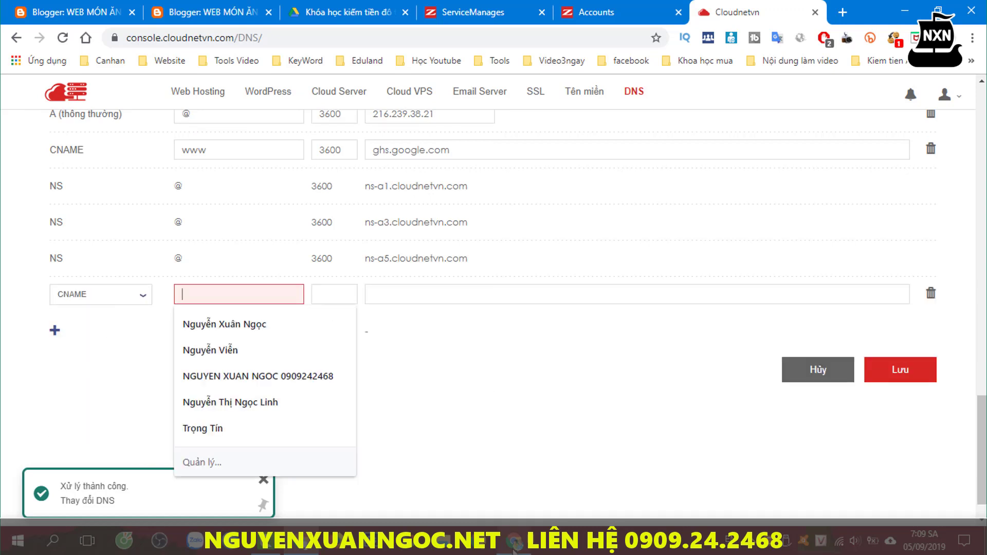
# - Paste Blogger's verification CNAME name into the new record's name field
pyautogui.hotkey('alt', 'Tab')
pyautogui.doubleClick(415, 325)
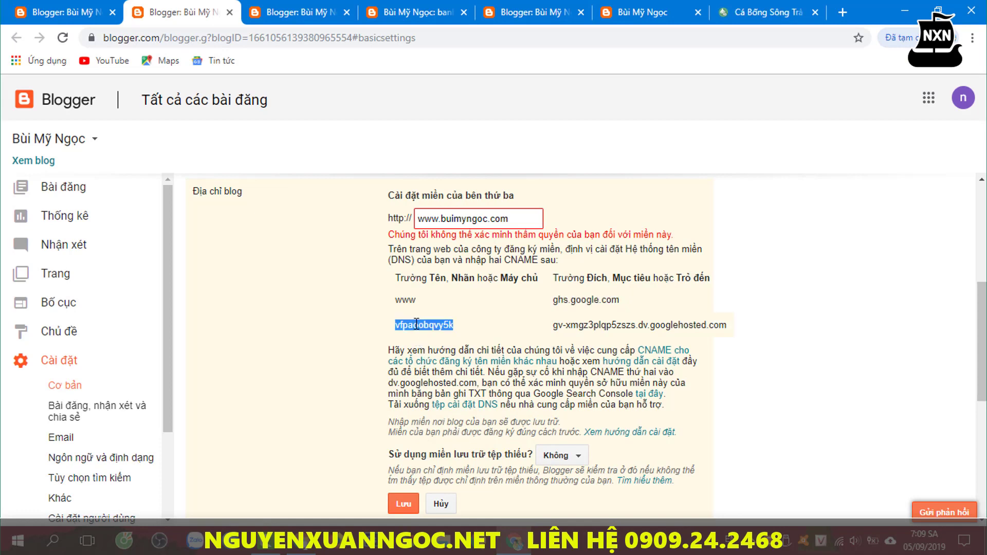
pyautogui.rightClick(416, 325)
pyautogui.click(435, 334)
pyautogui.hotkey('alt', 'Tab')
pyautogui.hotkey('ctrl', 'v')
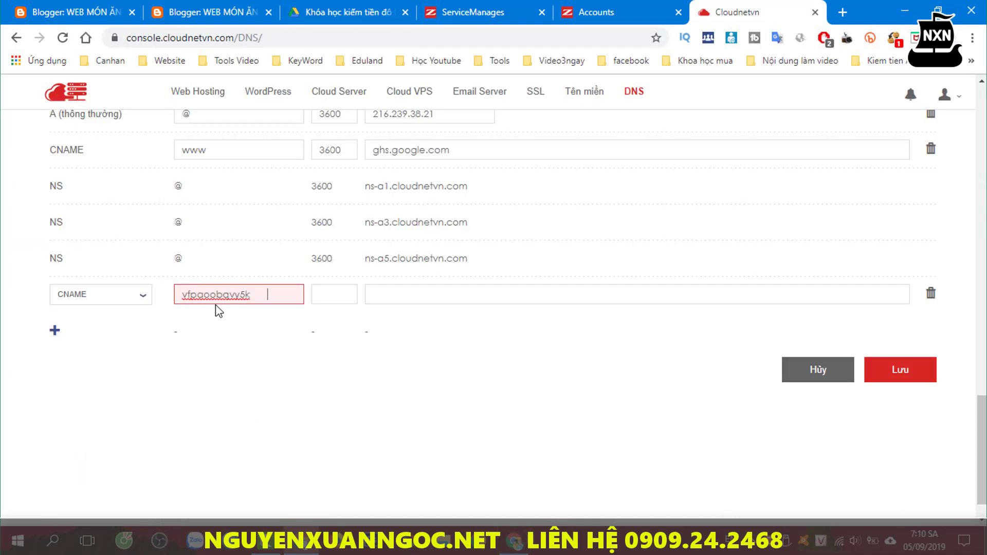
# - Paste the dv.googlehosted.com verification target as the record's value
pyautogui.hotkey('alt', 'Tab')
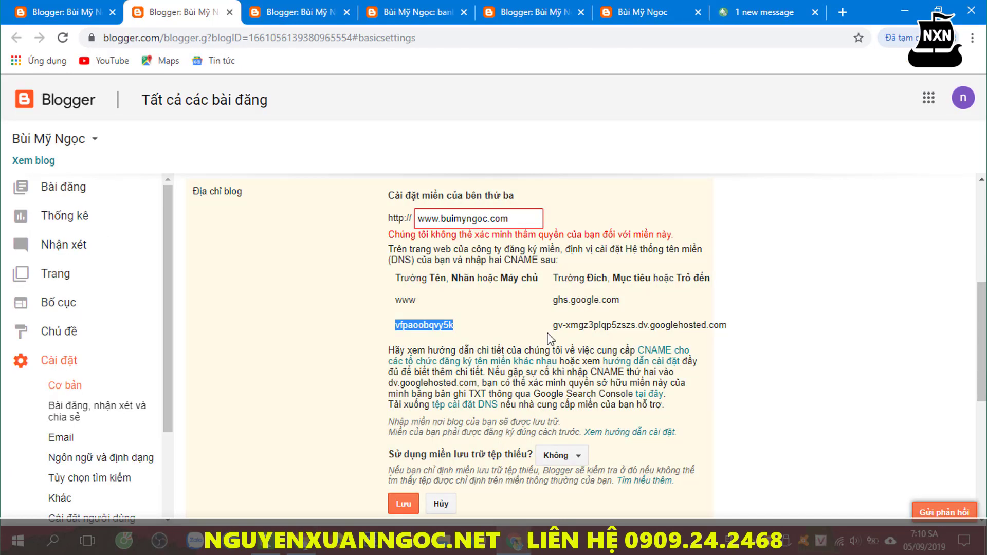
pyautogui.tripleClick(583, 325)
pyautogui.rightClick(583, 325)
pyautogui.click(625, 337)
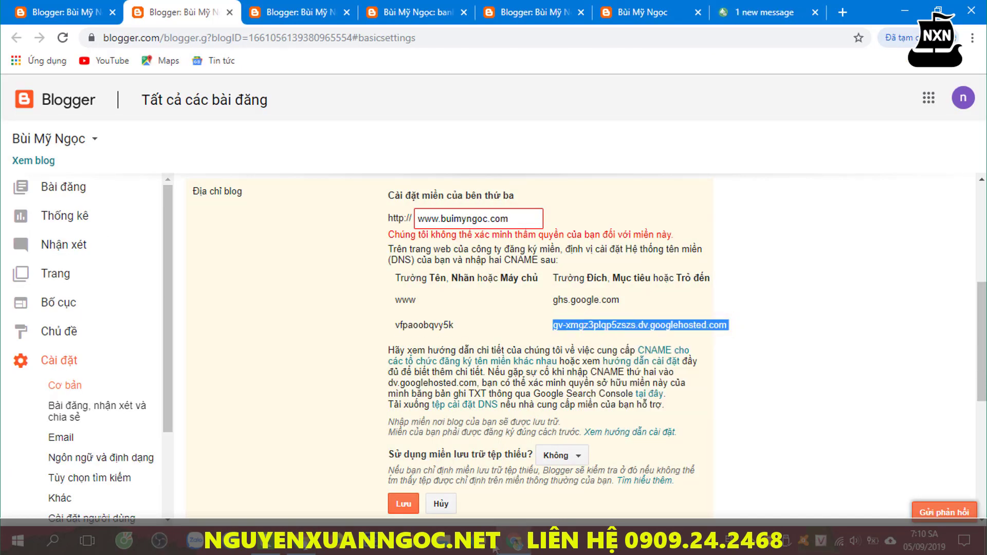
pyautogui.hotkey('alt', 'Tab')
pyautogui.click(415, 295)
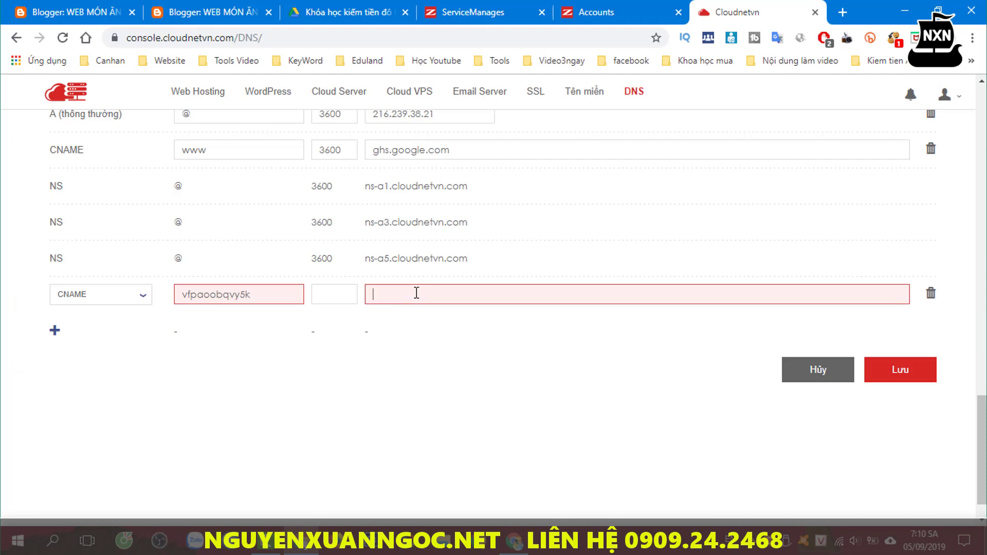
pyautogui.hotkey('ctrl', 'v')
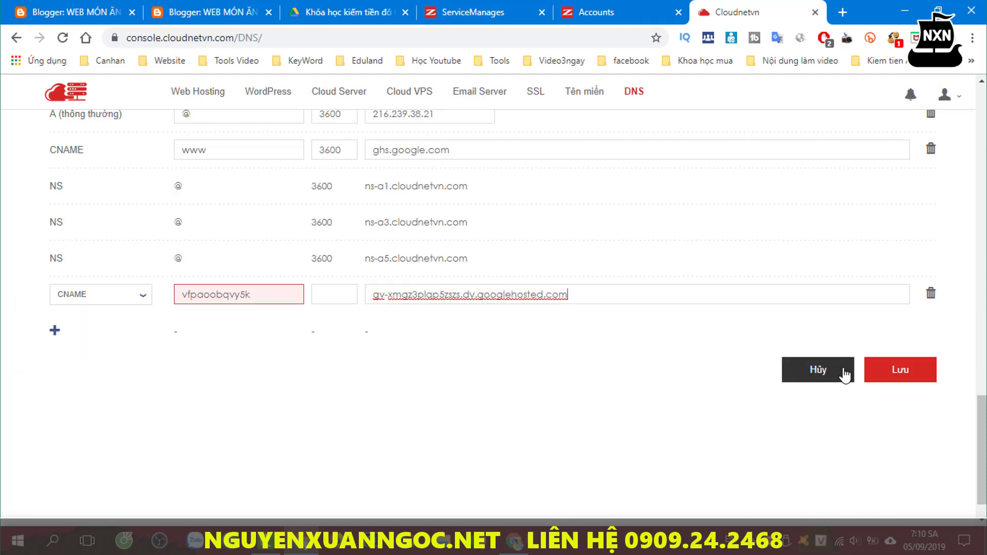
# - Correct the record name, then save and confirm the DNS changes
pyautogui.click(895, 371)
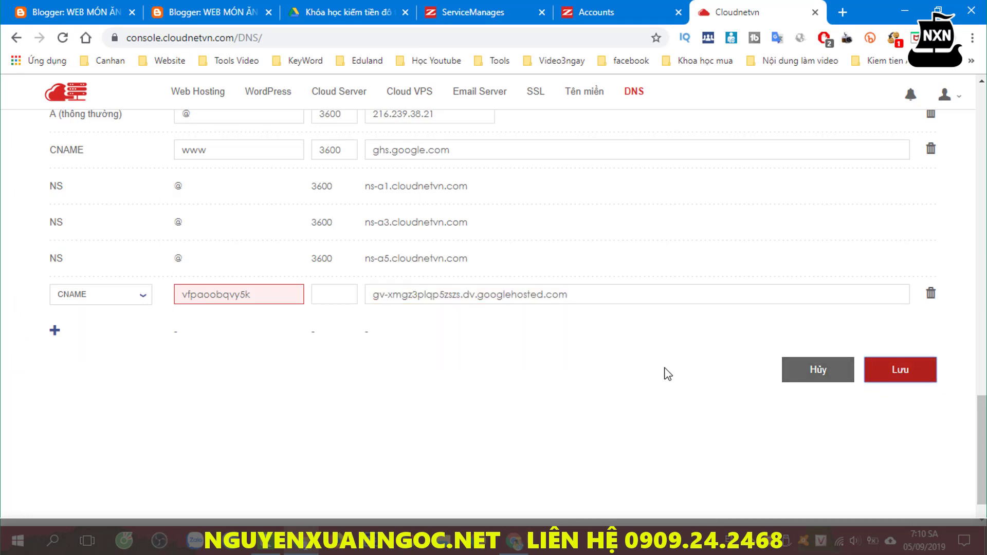
pyautogui.click(262, 294)
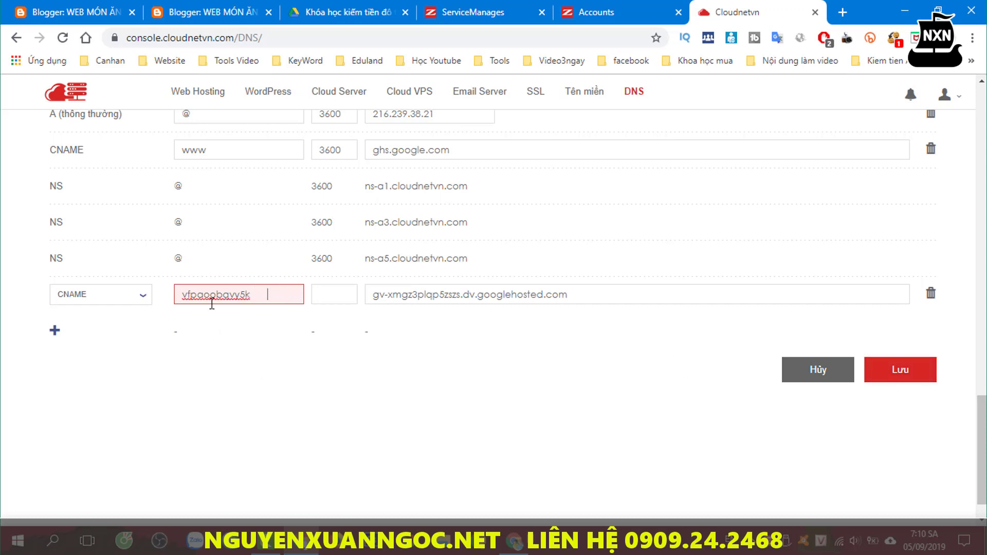
pyautogui.press('End')
pyautogui.click(281, 295)
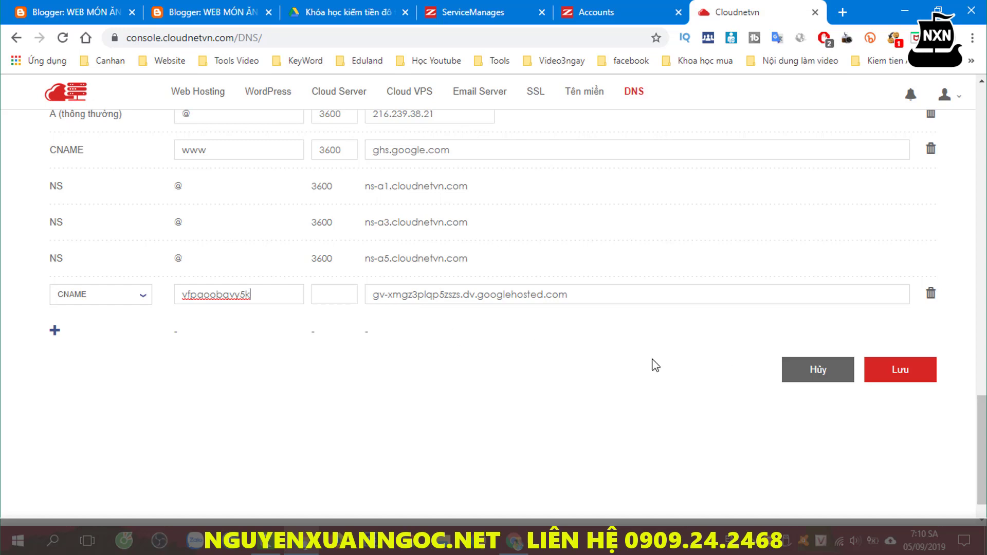
pyautogui.click(900, 377)
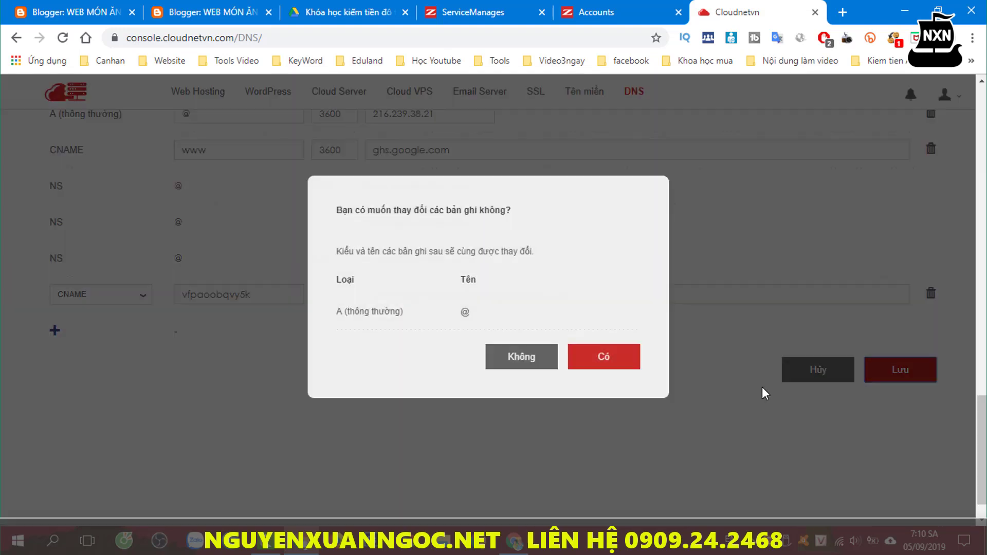
pyautogui.click(611, 360)
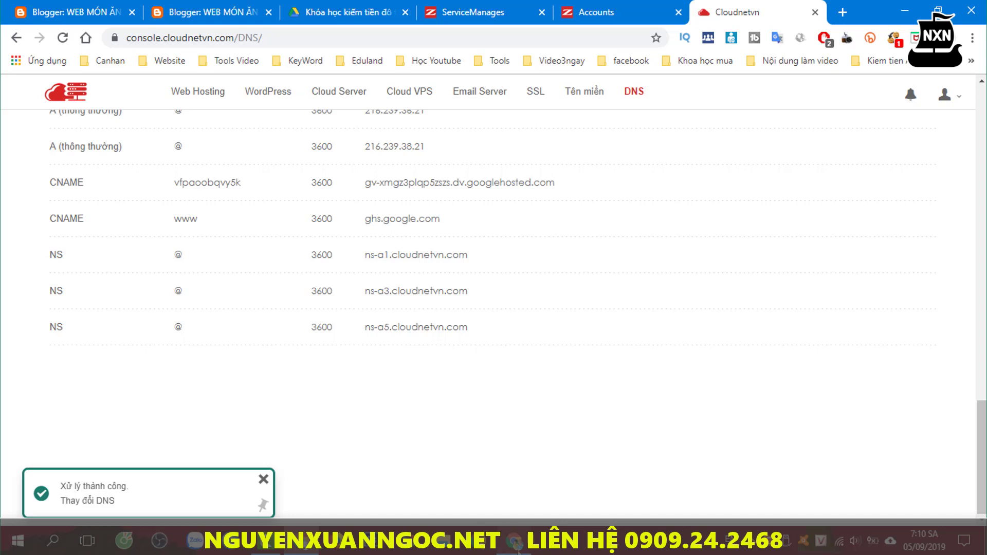
pyautogui.click(520, 551)
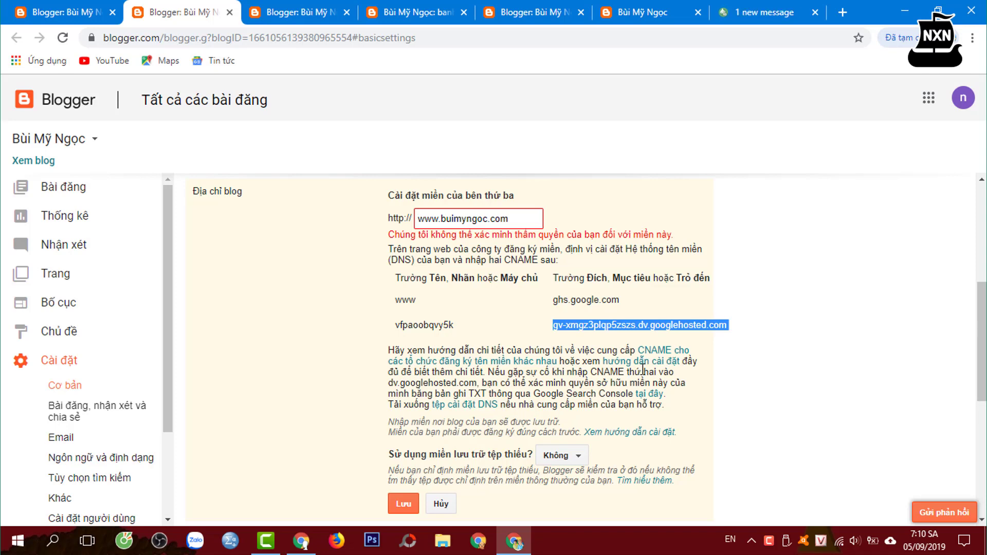
pyautogui.scroll(-1, 414, 380)
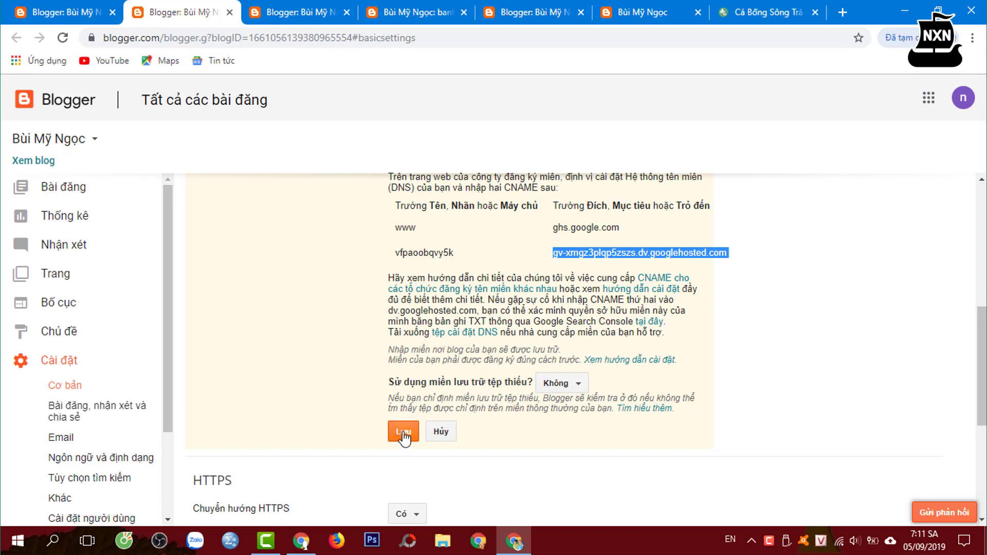
pyautogui.click(404, 435)
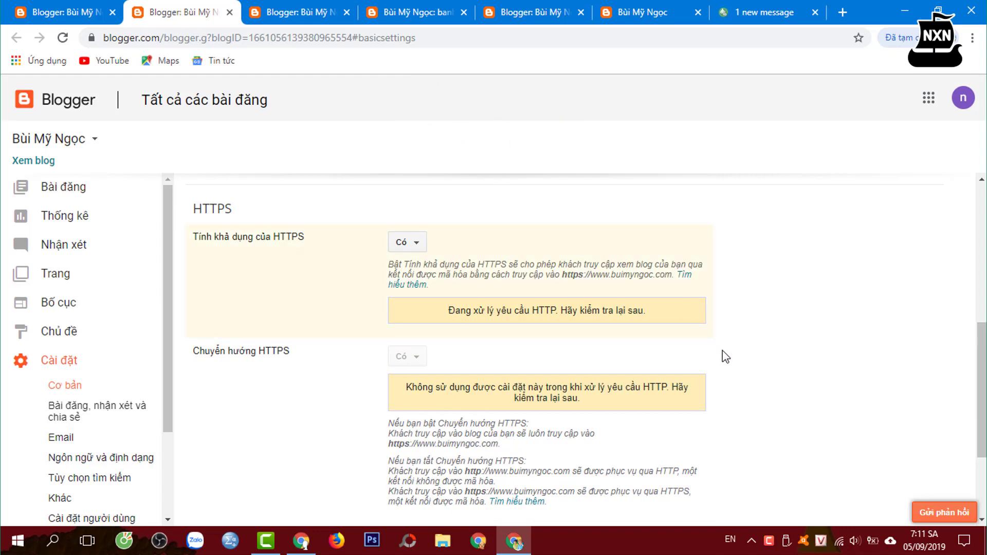
pyautogui.scroll(4, 733, 378)
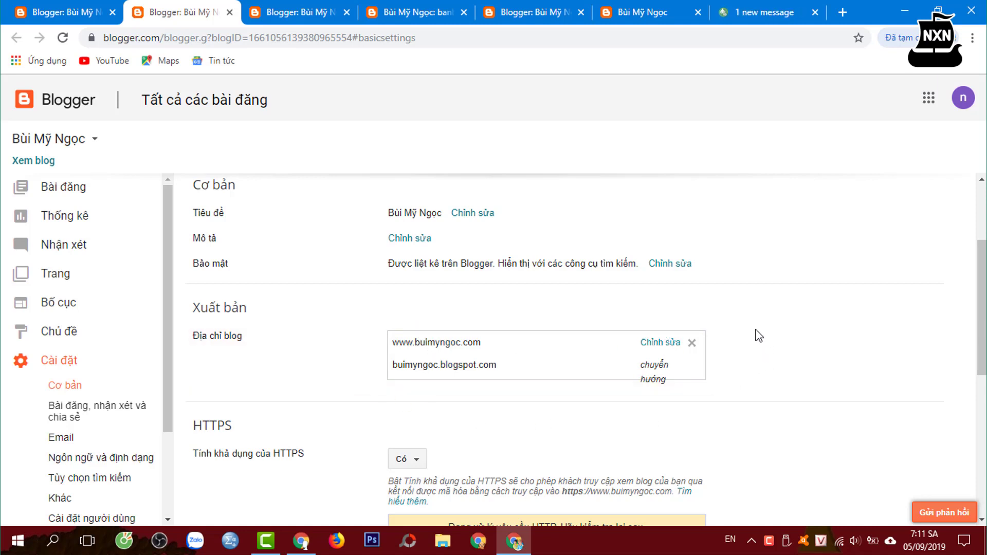
pyautogui.click(657, 346)
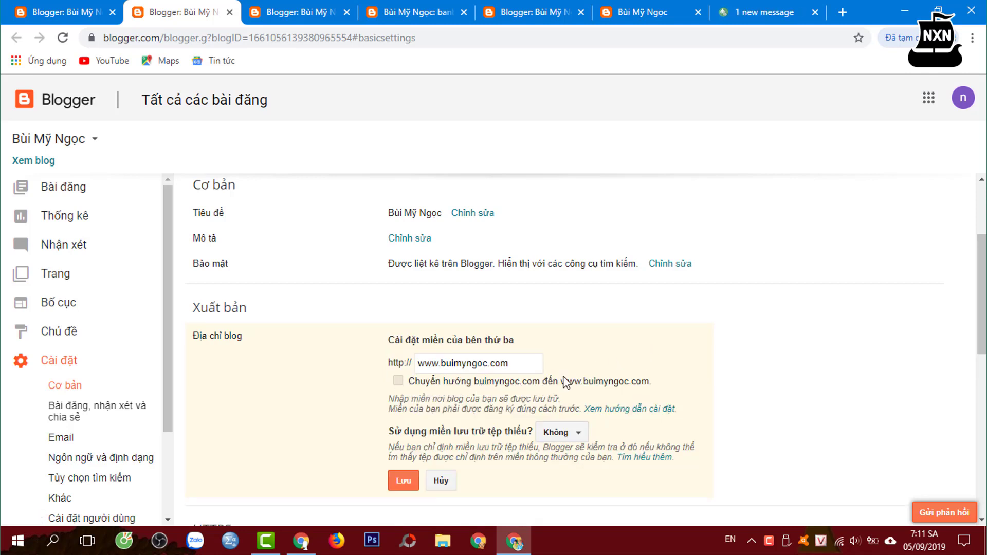
pyautogui.click(399, 381)
pyautogui.click(403, 486)
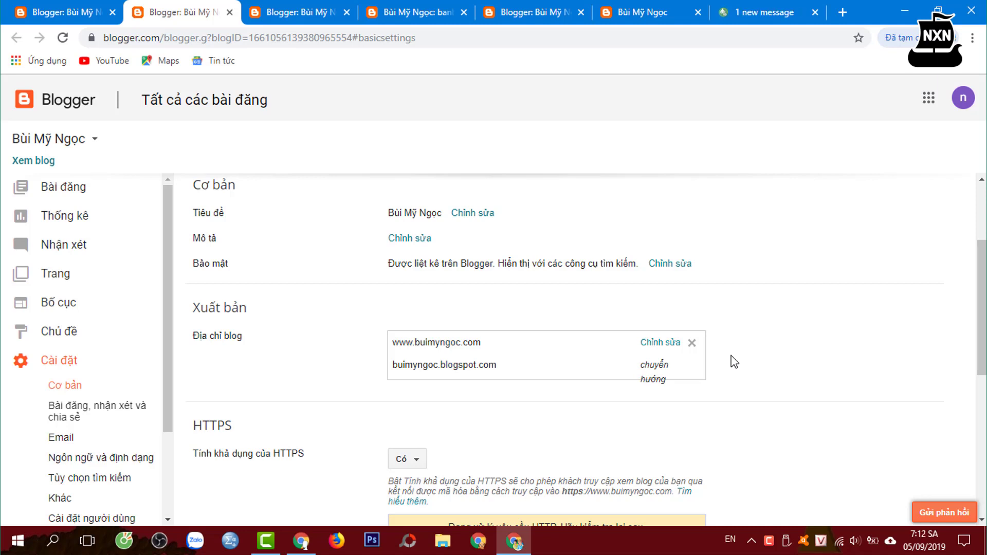
pyautogui.click(34, 161)
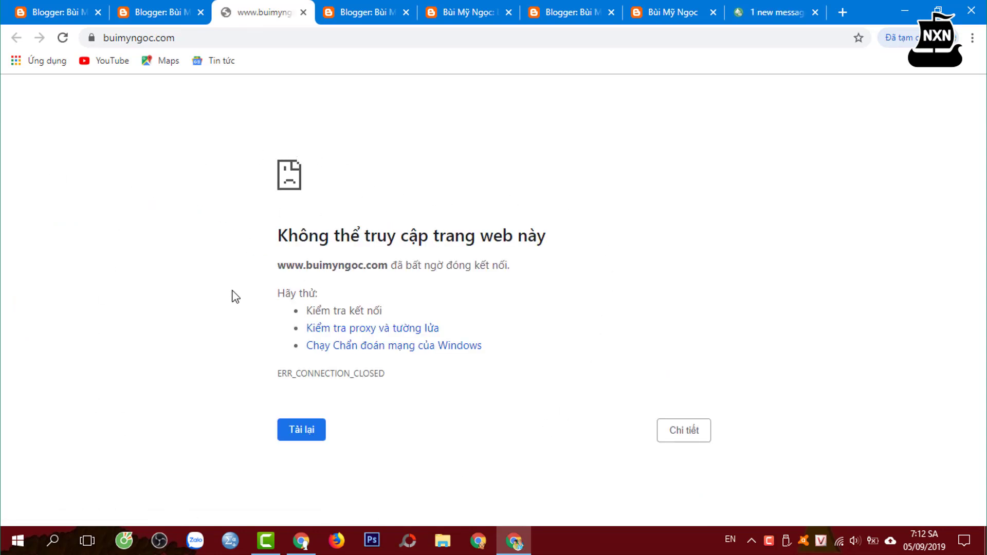
pyautogui.click(465, 12)
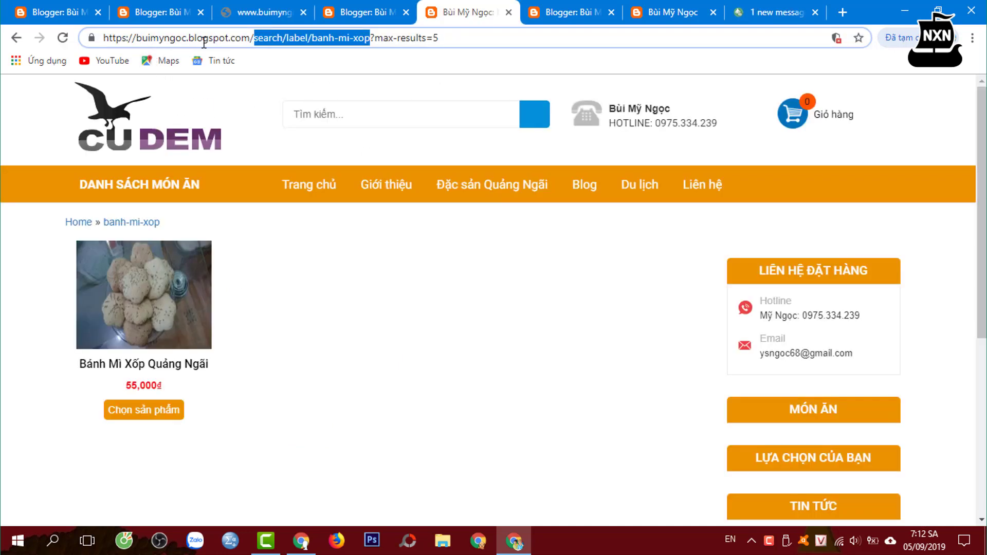
pyautogui.click(257, 12)
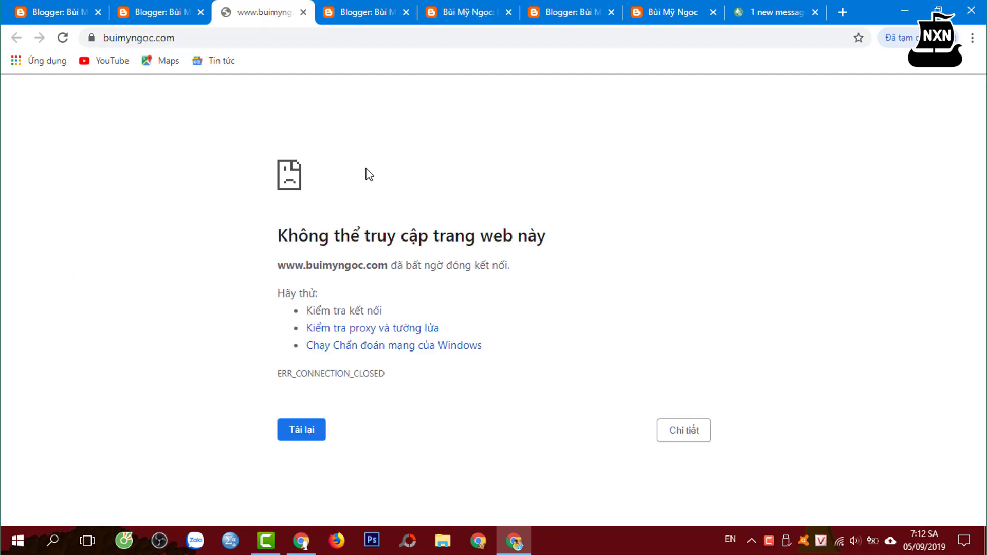
pyautogui.moveTo(283, 264); pyautogui.dragTo(388, 264)
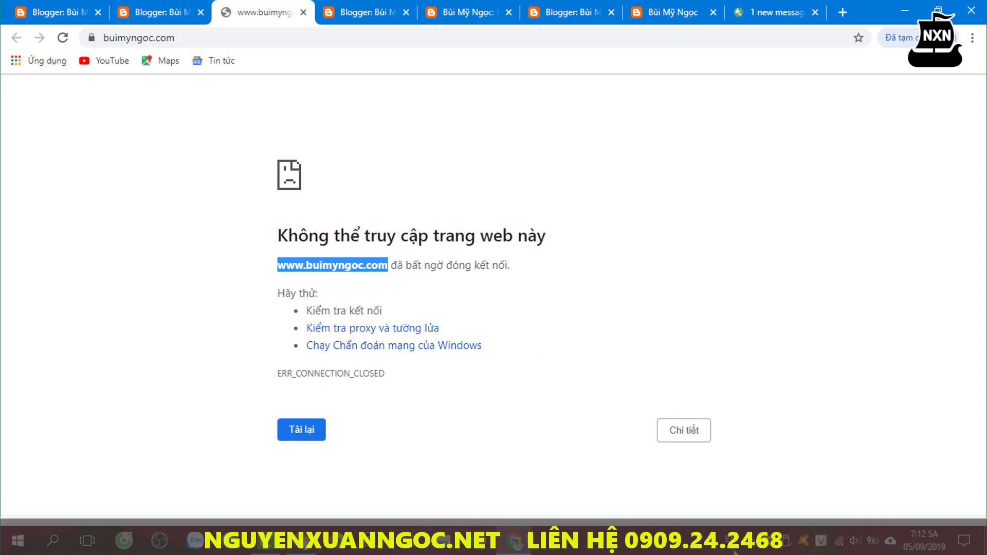
pyautogui.click(780, 535)
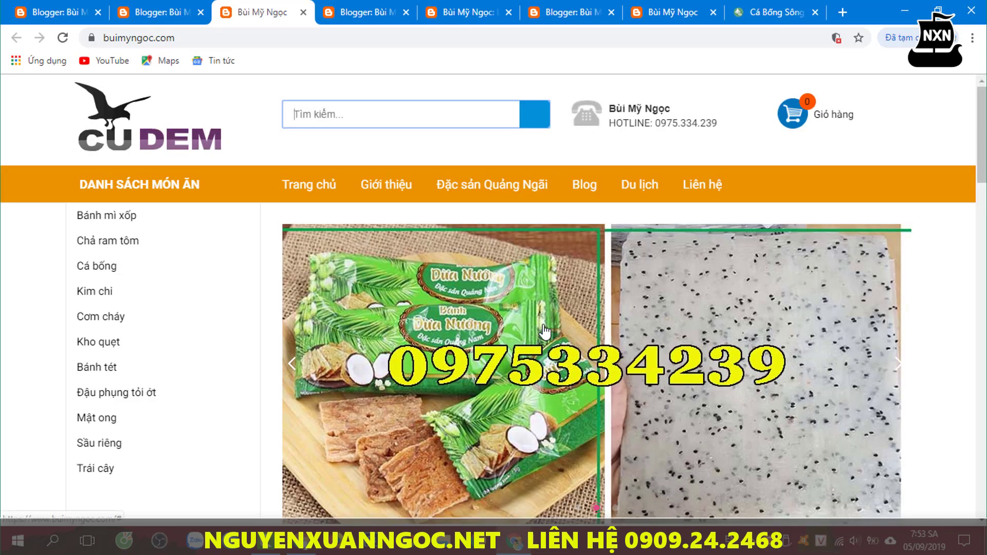
# - Reload the blog and open the Cá Bống Sông Trà product post under buimyngoc.com
pyautogui.rightClick(256, 15)
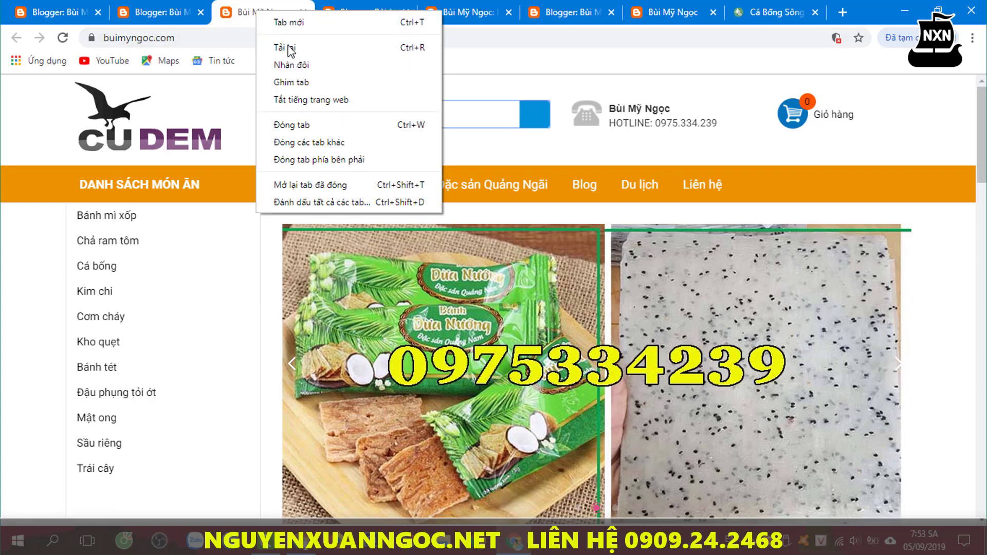
pyautogui.click(290, 48)
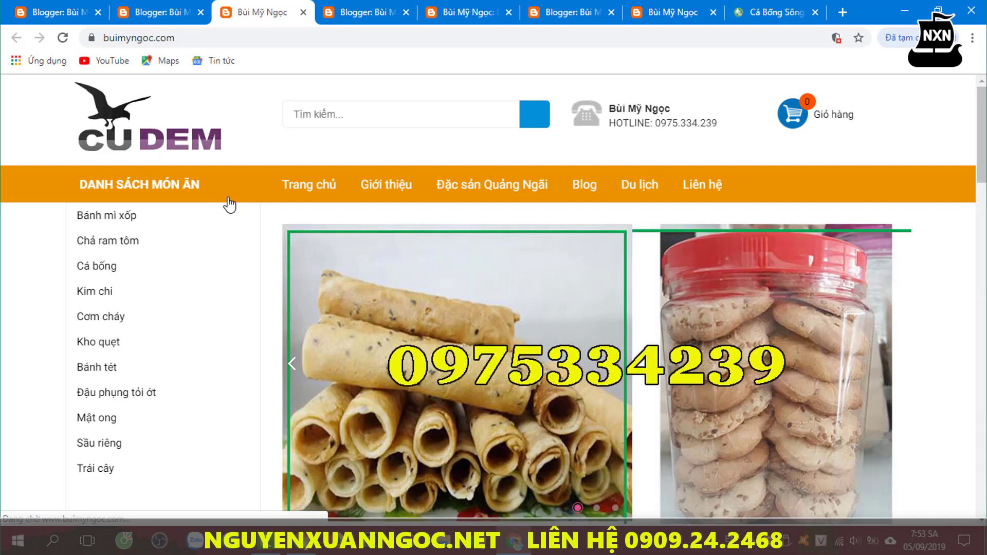
pyautogui.click(194, 39)
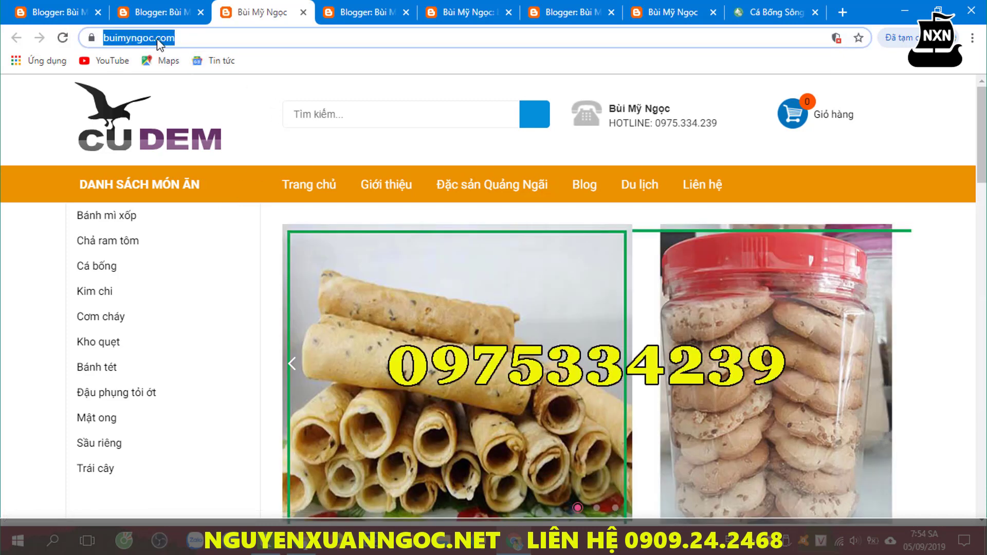
pyautogui.scroll(-5, 382, 348)
pyautogui.scroll(5, 383, 355)
pyautogui.scroll(-7, 353, 358)
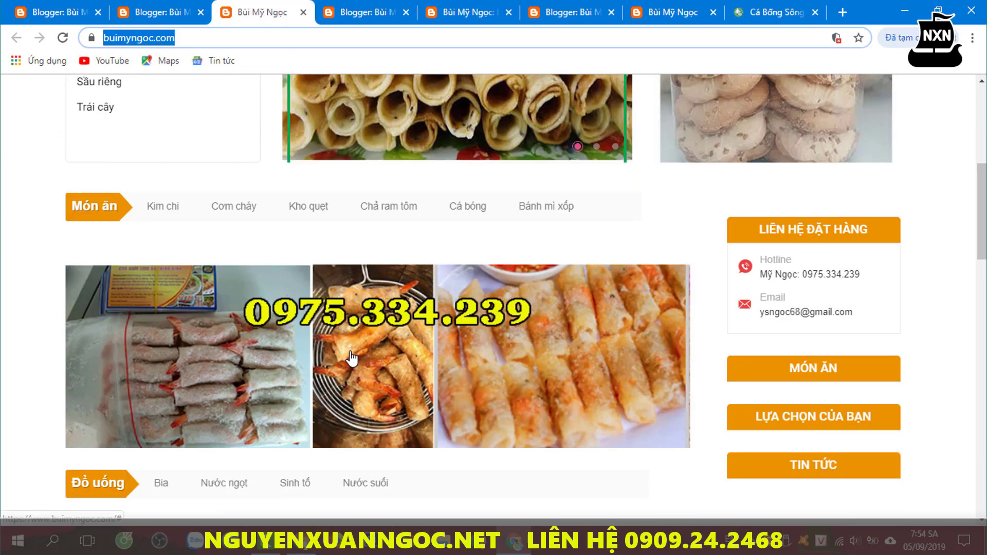
pyautogui.scroll(-15, 311, 375)
pyautogui.scroll(7, 176, 310)
pyautogui.scroll(5, 177, 310)
pyautogui.click(166, 363)
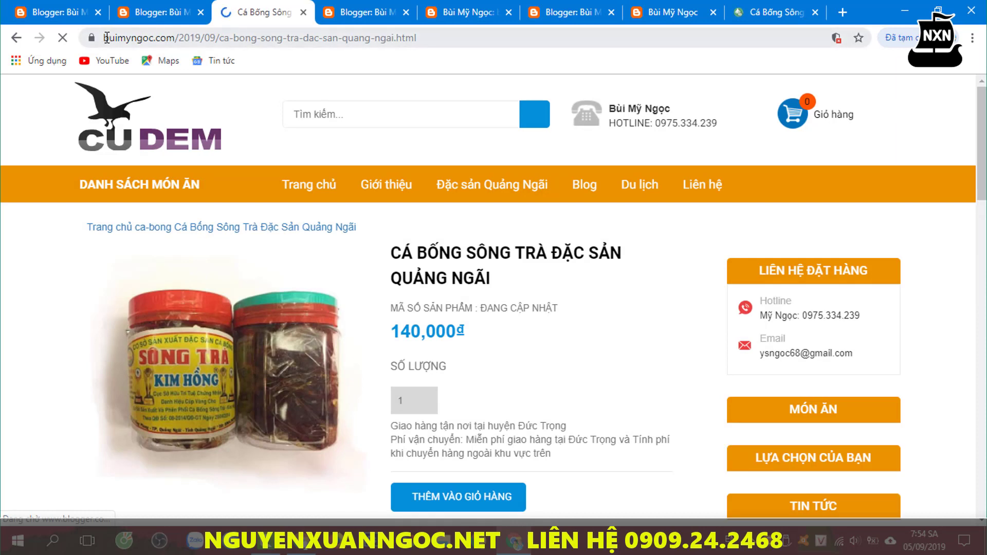
pyautogui.moveTo(107, 38); pyautogui.dragTo(178, 48)
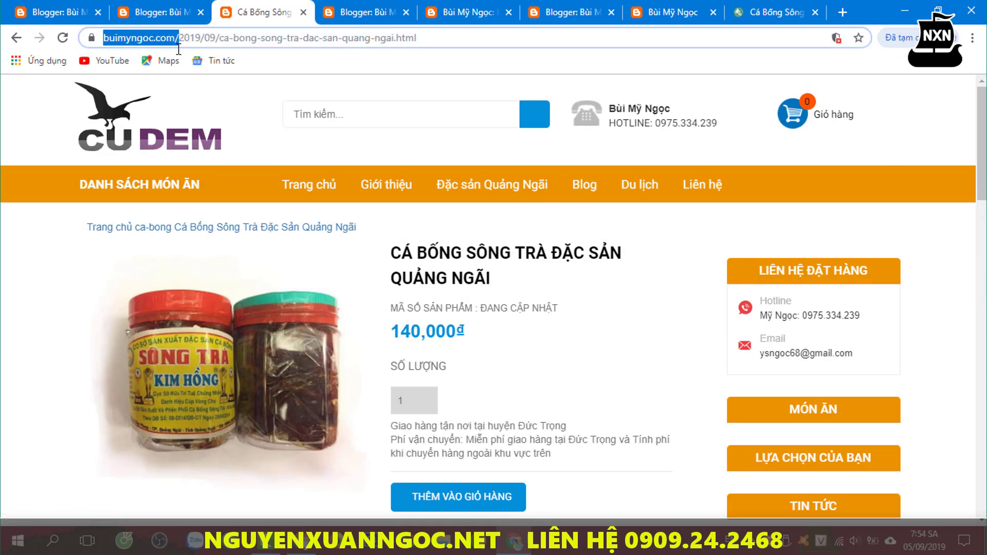